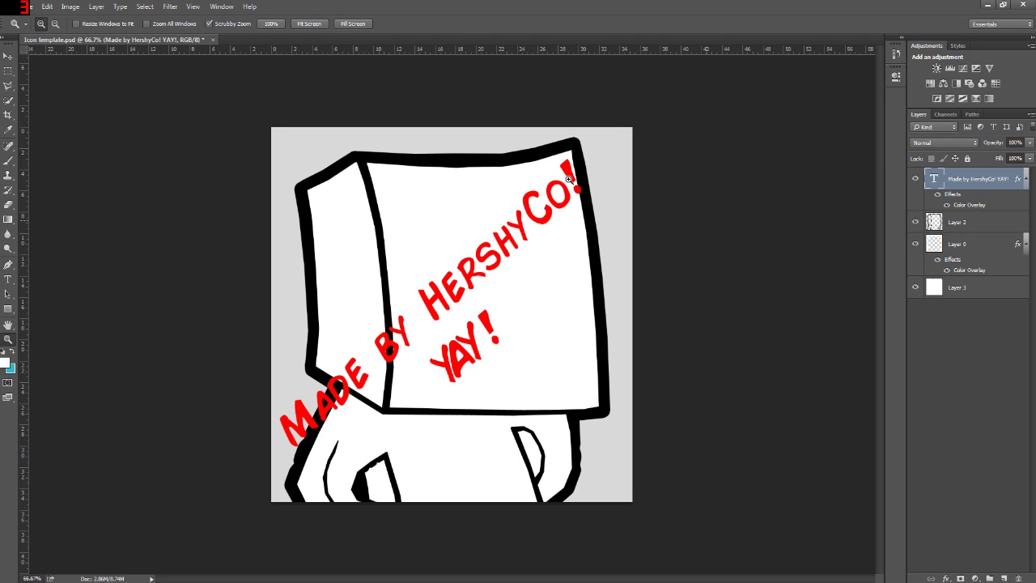
# Zoom in and delete the red 'Made by HershyCo! YAY!' text layer.
pyautogui.moveTo(570, 180); pyautogui.dragTo(458, 128)
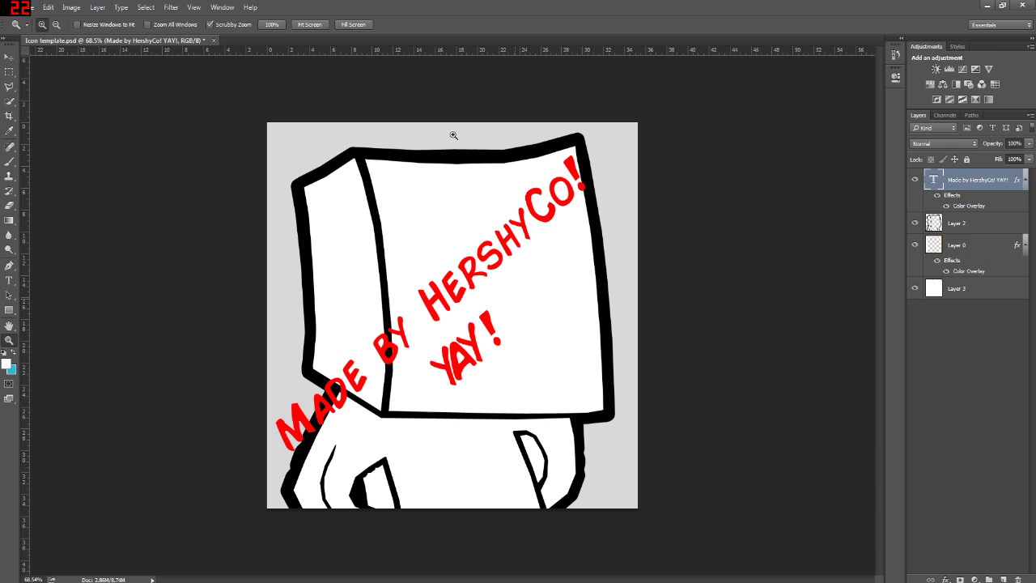
pyautogui.moveTo(518, 280); pyautogui.dragTo(528, 307)
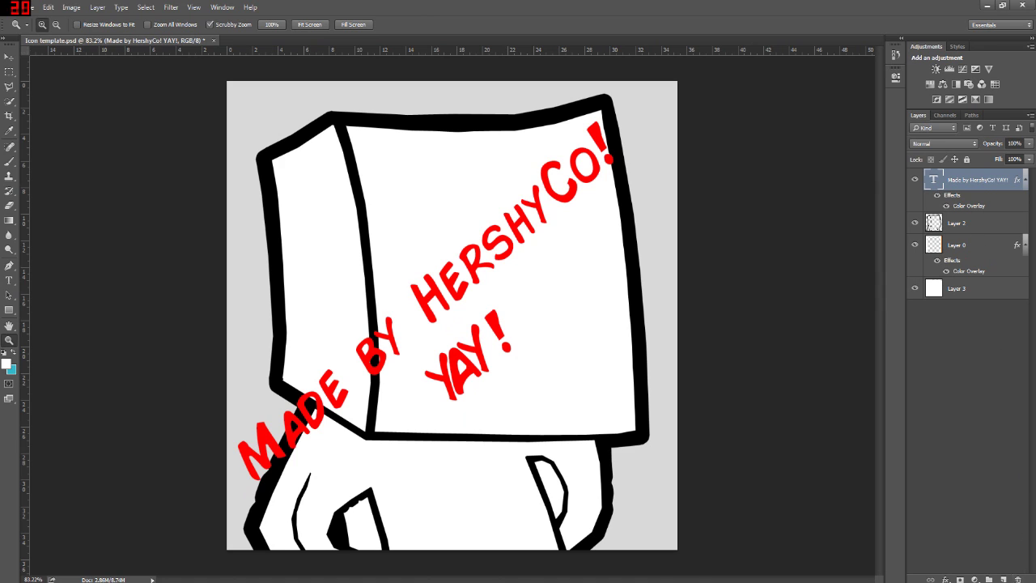
pyautogui.click(1018, 579)
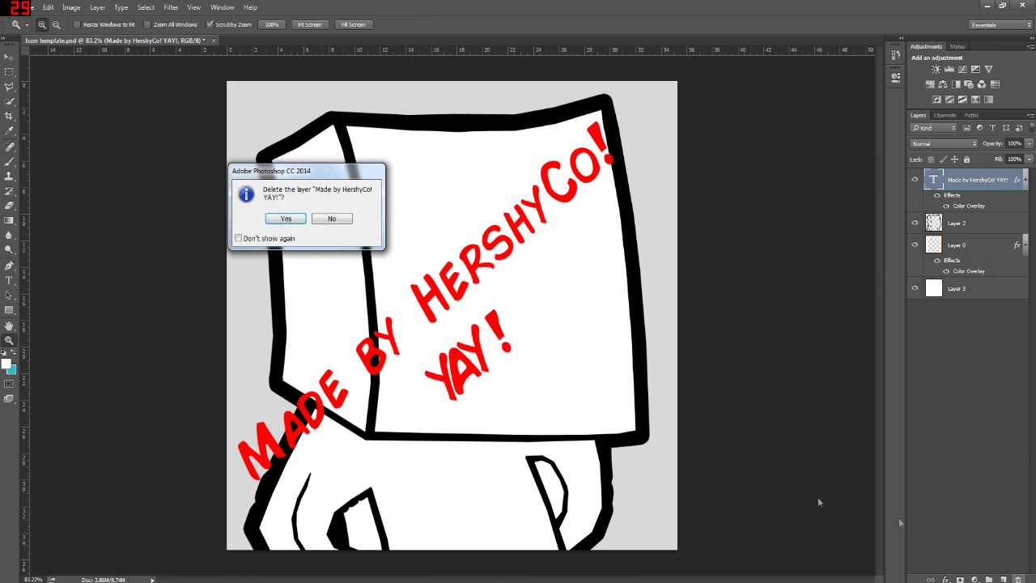
pyautogui.click(286, 219)
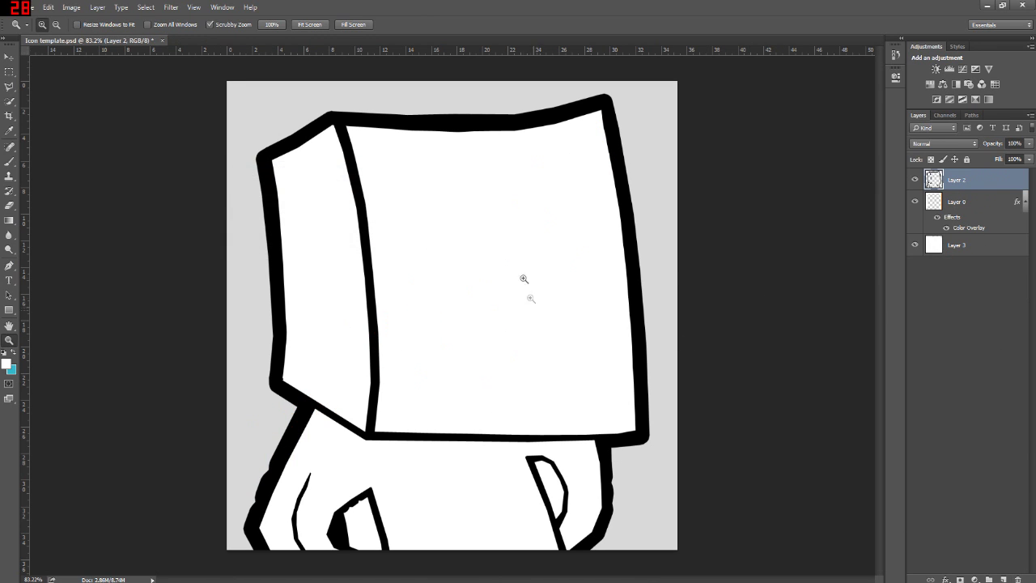
# Toggle visibility of Layer 0, Layer 3 and Layer 2 to inspect them, then switch to the skin viewer.
pyautogui.click(916, 203)
pyautogui.click(916, 202)
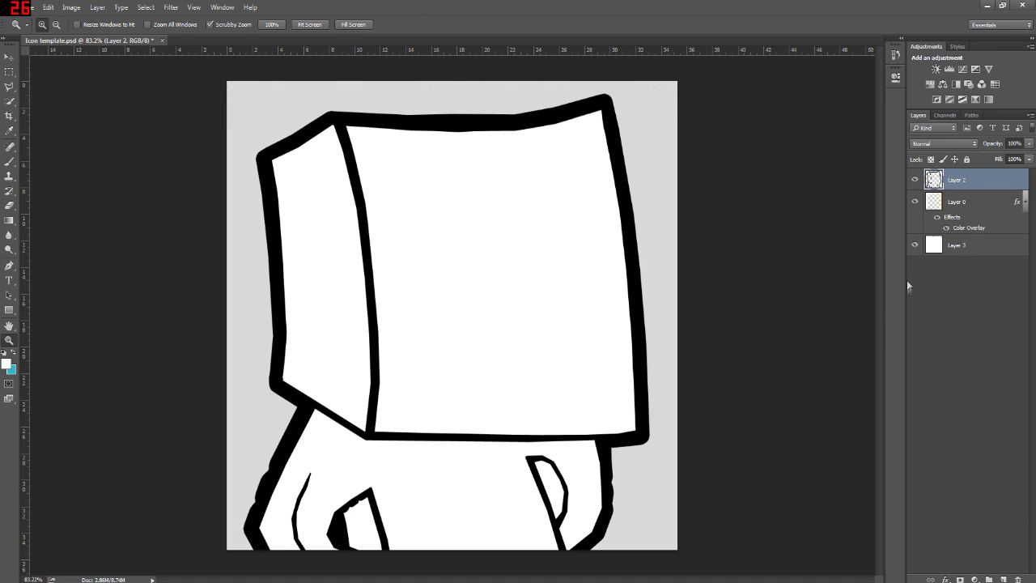
pyautogui.click(916, 202)
pyautogui.click(916, 201)
pyautogui.click(971, 252)
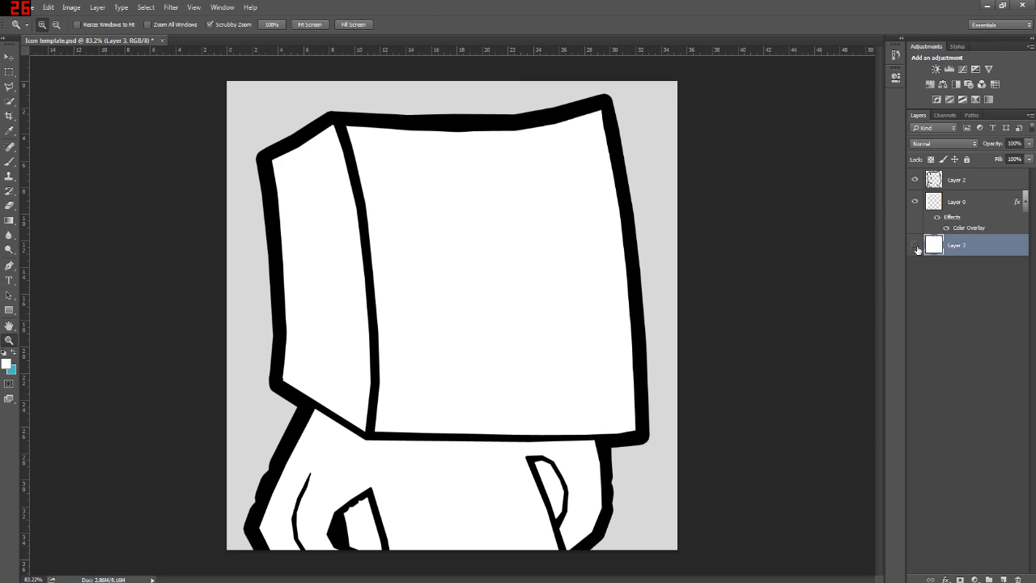
pyautogui.click(914, 248)
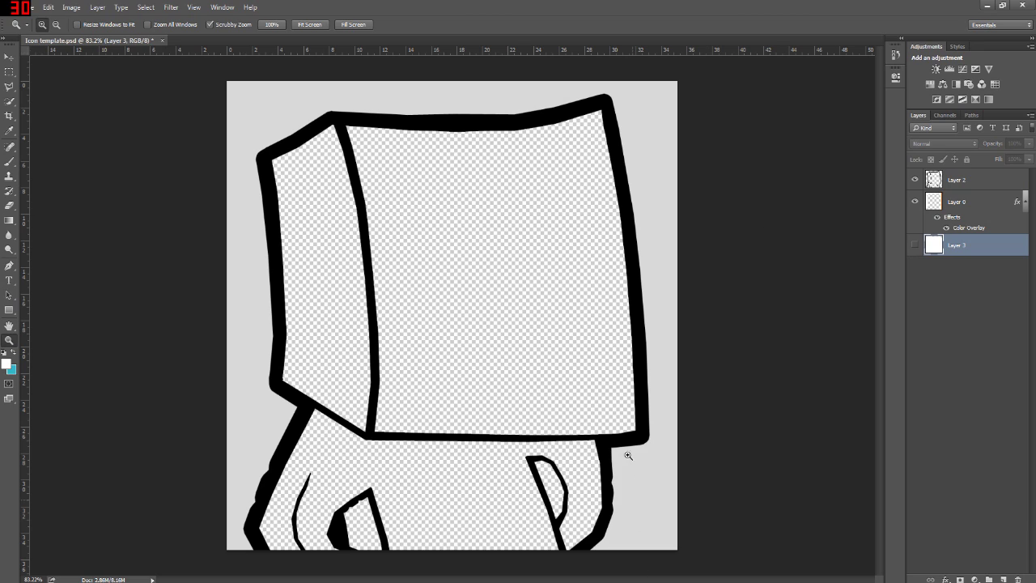
pyautogui.click(917, 247)
pyautogui.click(915, 180)
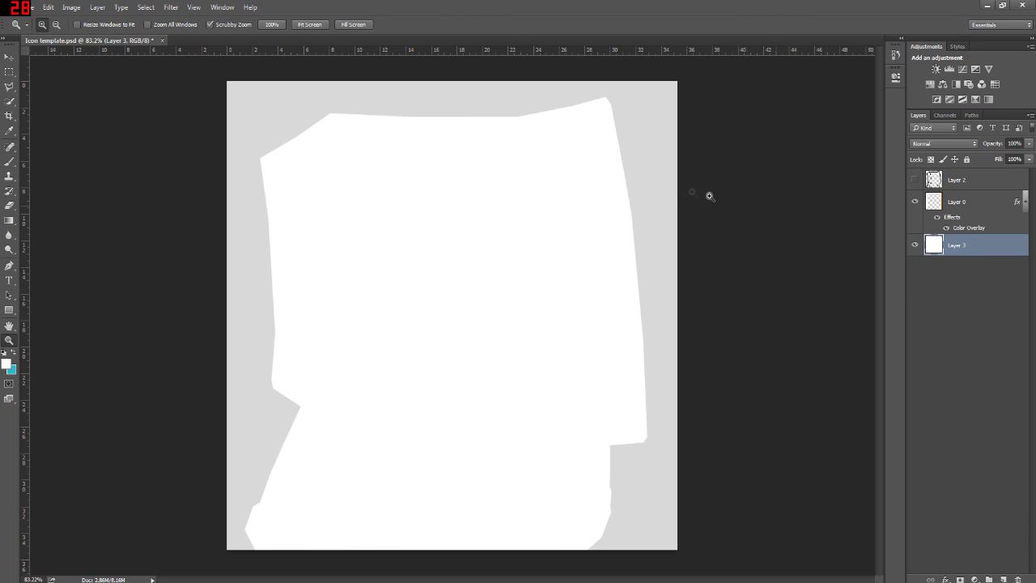
pyautogui.click(914, 179)
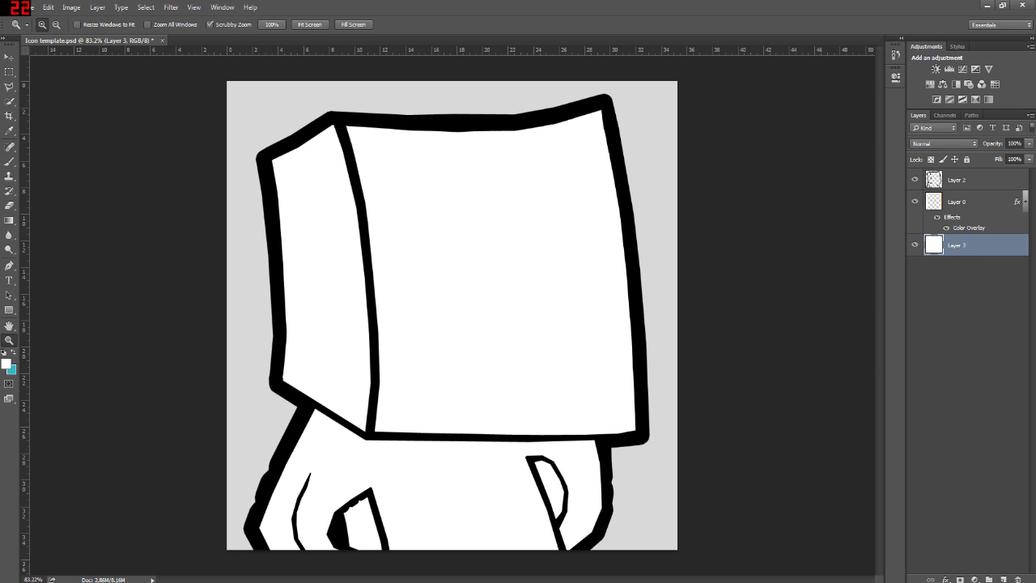
pyautogui.hotkey('alt', 'Tab')
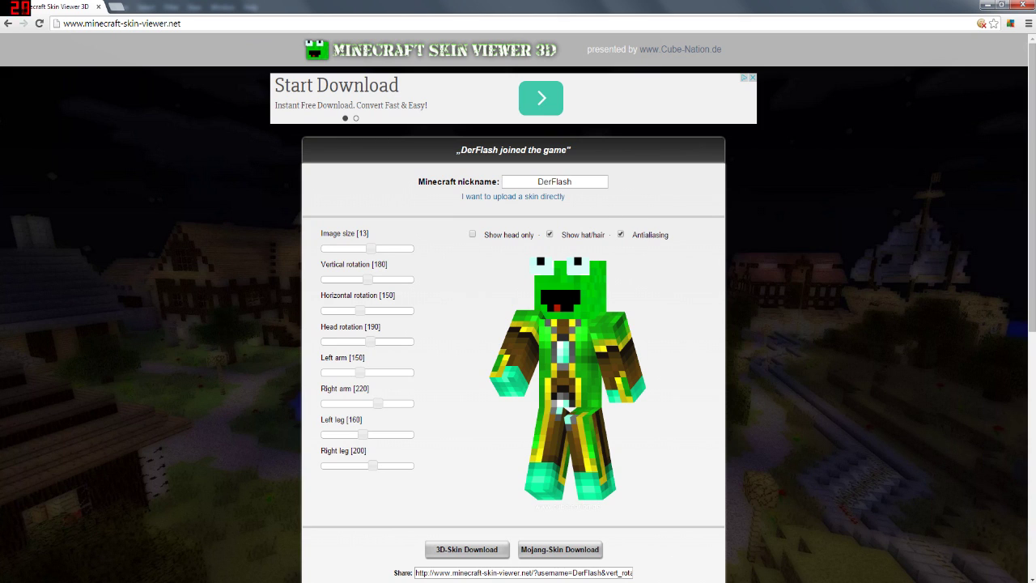
# Replace the skin viewer's nickname field with a new player nickname.
pyautogui.doubleClick(555, 181)
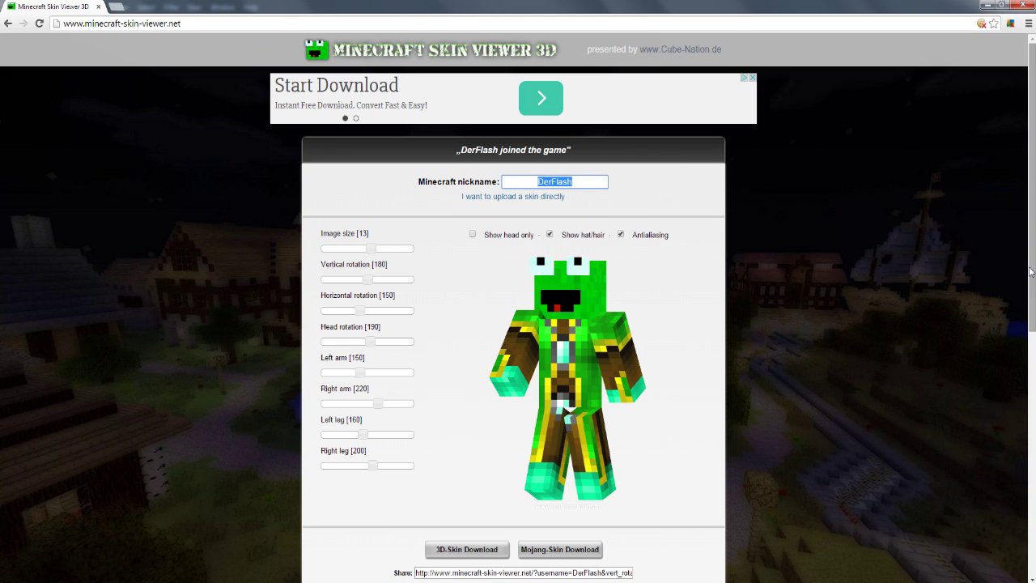
pyautogui.click(546, 197)
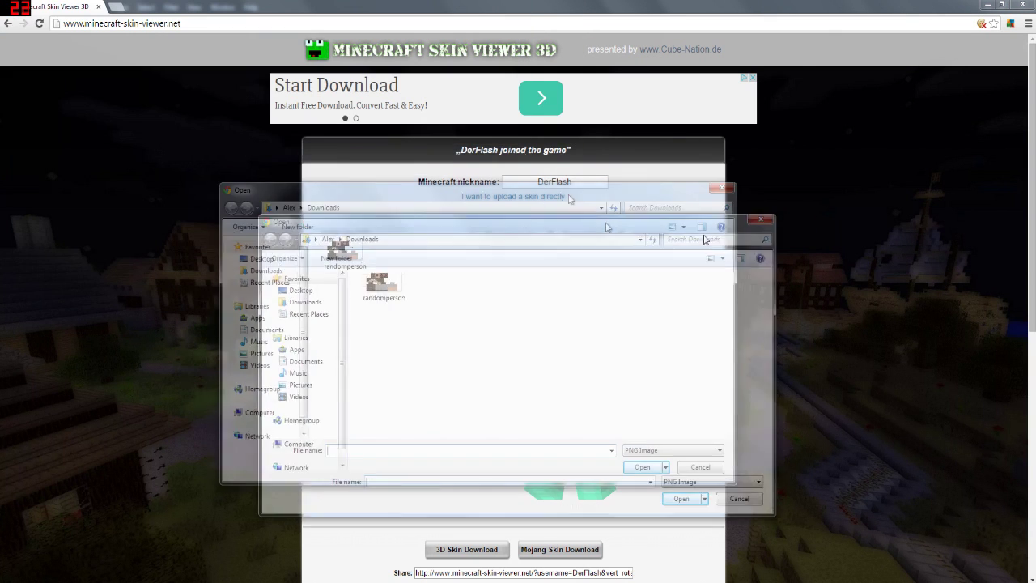
pyautogui.click(860, 233)
pyautogui.click(542, 181)
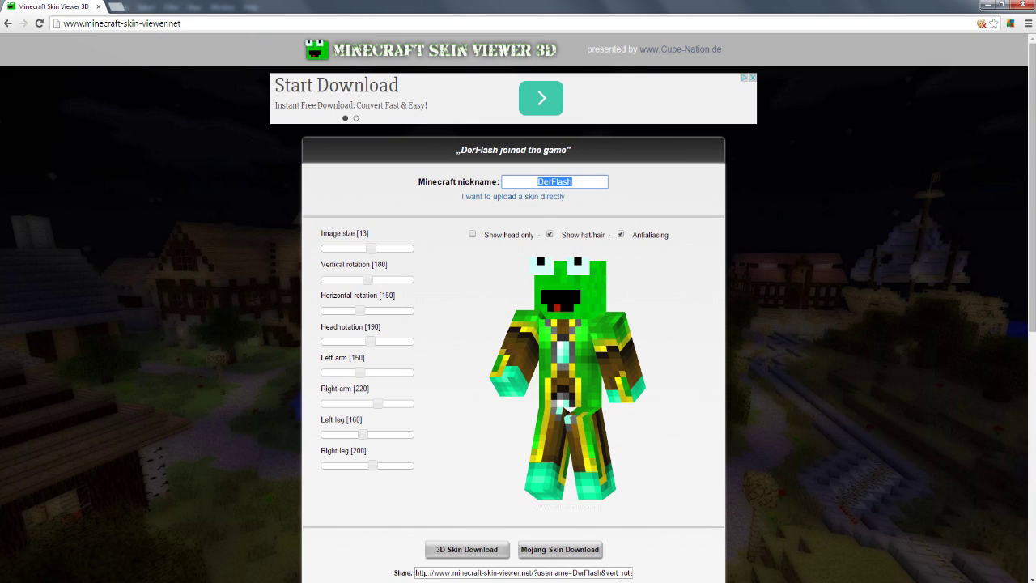
pyautogui.write('imohawkkid')
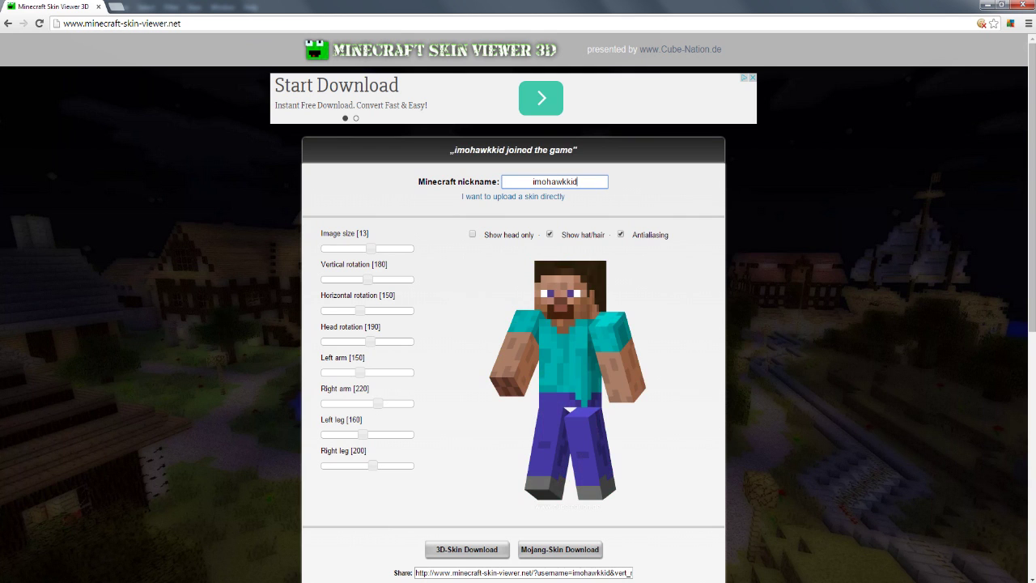
# Upload the randomperson skin file from Downloads into the viewer.
pyautogui.click(530, 198)
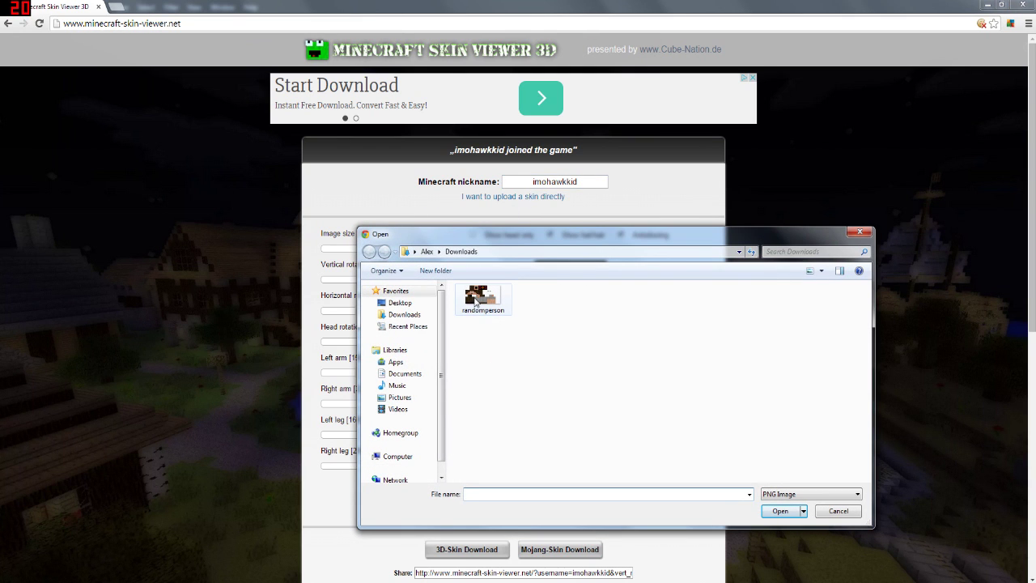
pyautogui.click(478, 301)
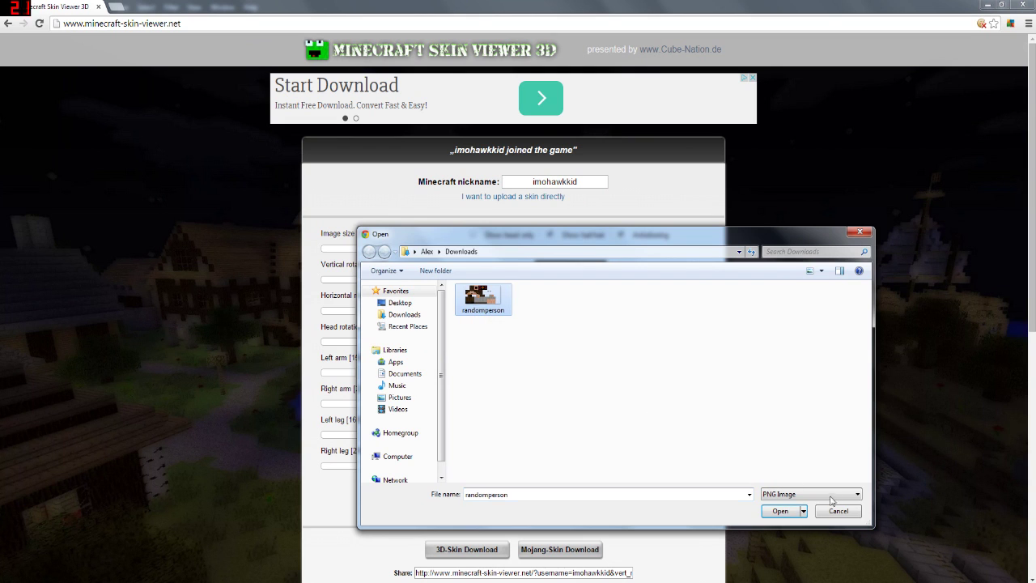
pyautogui.click(780, 511)
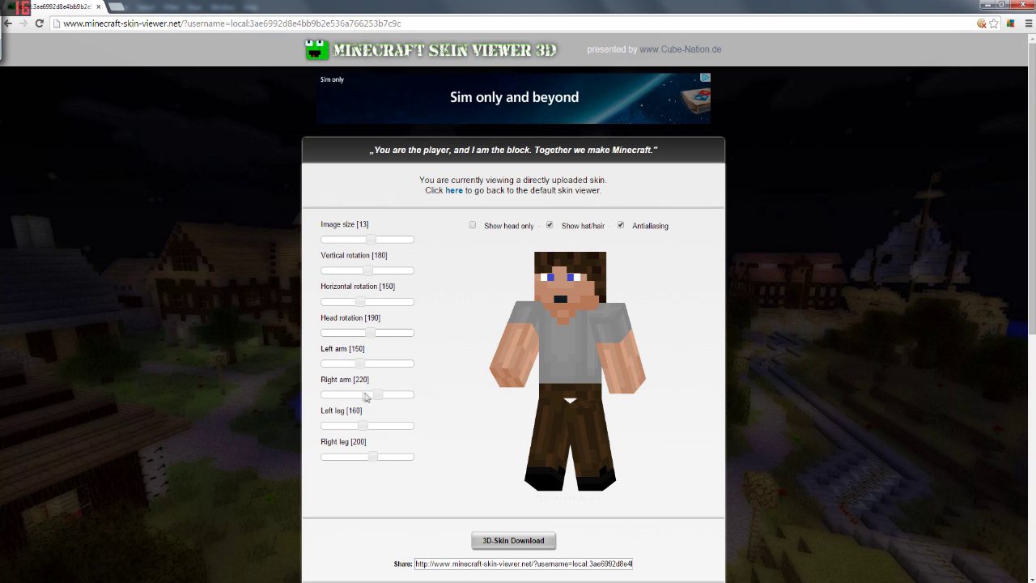
# Pose the model with the right arm at 190 and the left arm at 200.
pyautogui.moveTo(377, 394); pyautogui.dragTo(358, 405)
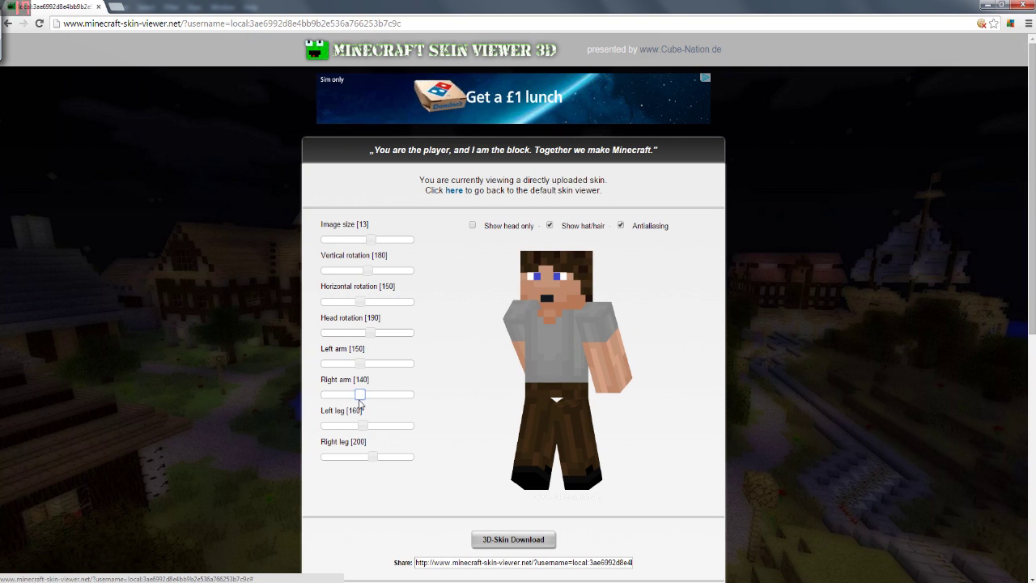
pyautogui.click(370, 395)
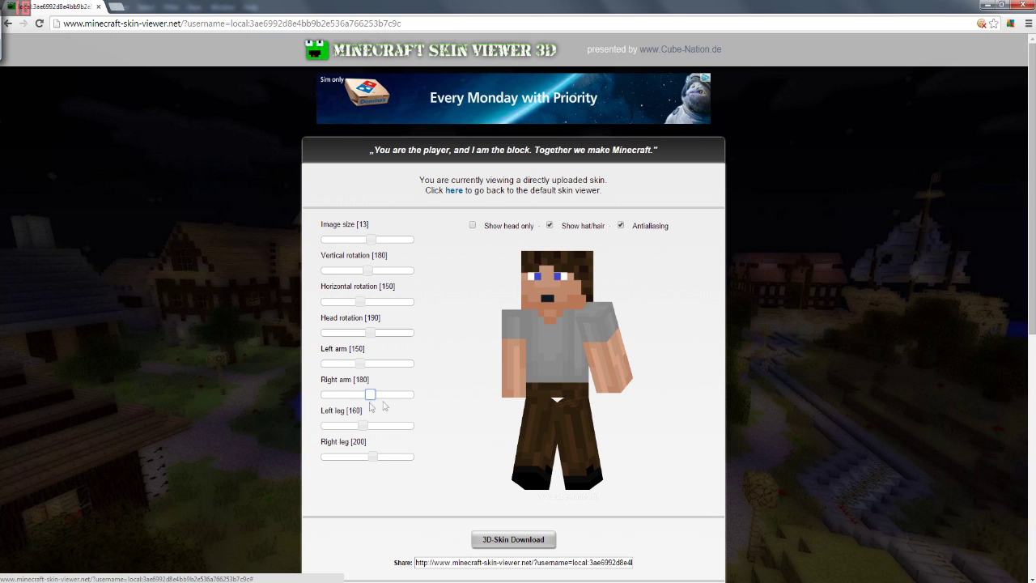
pyautogui.press('Right')
pyautogui.moveTo(361, 364); pyautogui.dragTo(372, 364)
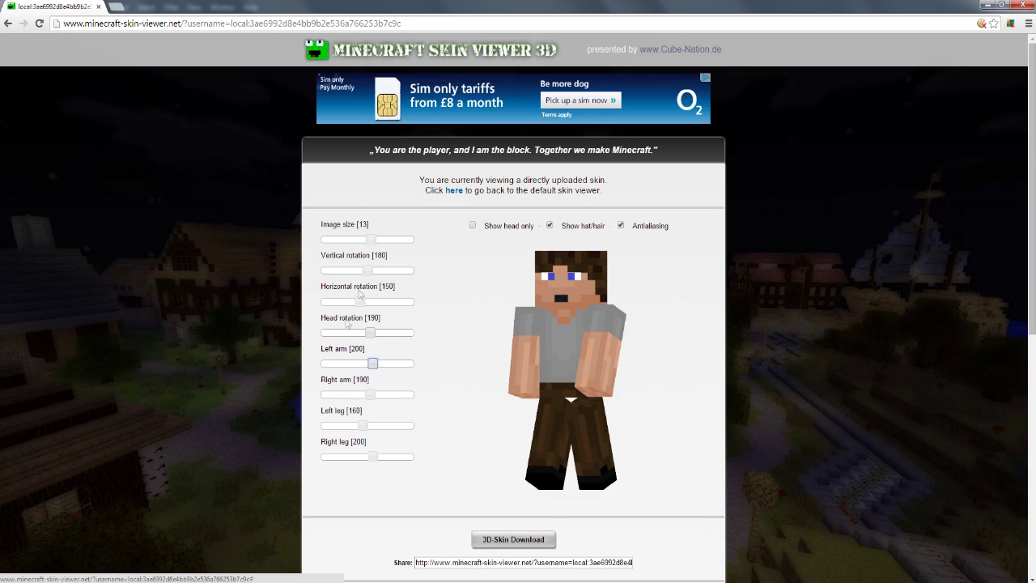
# Copy the rendered skin image and return to Photoshop.
pyautogui.rightClick(574, 293)
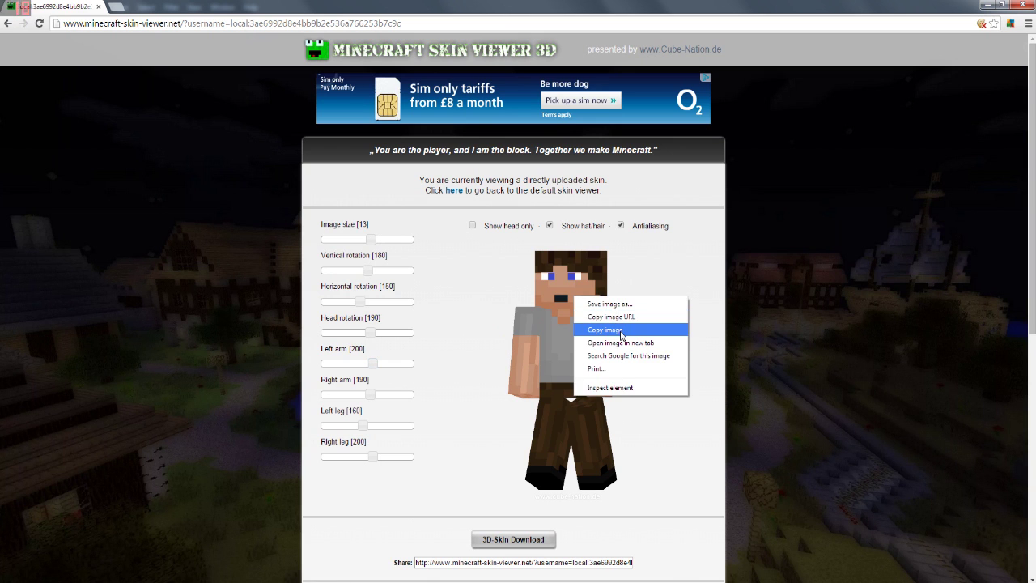
pyautogui.click(682, 332)
pyautogui.hotkey('alt', 'Tab')
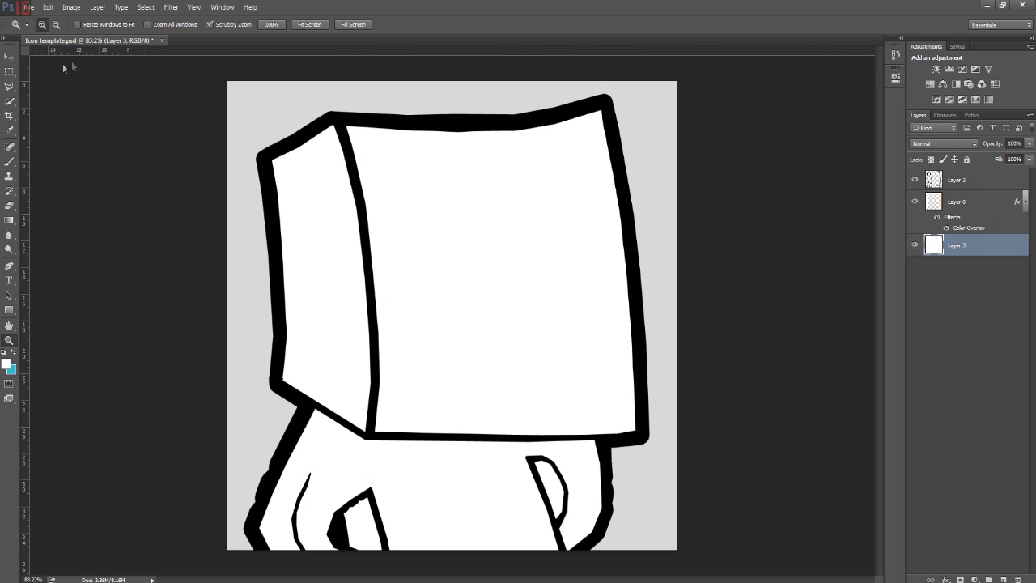
# Create a new clipboard-sized Untitled-1 document and paste the skin render into it as Layer 1.
pyautogui.click(30, 9)
pyautogui.click(39, 19)
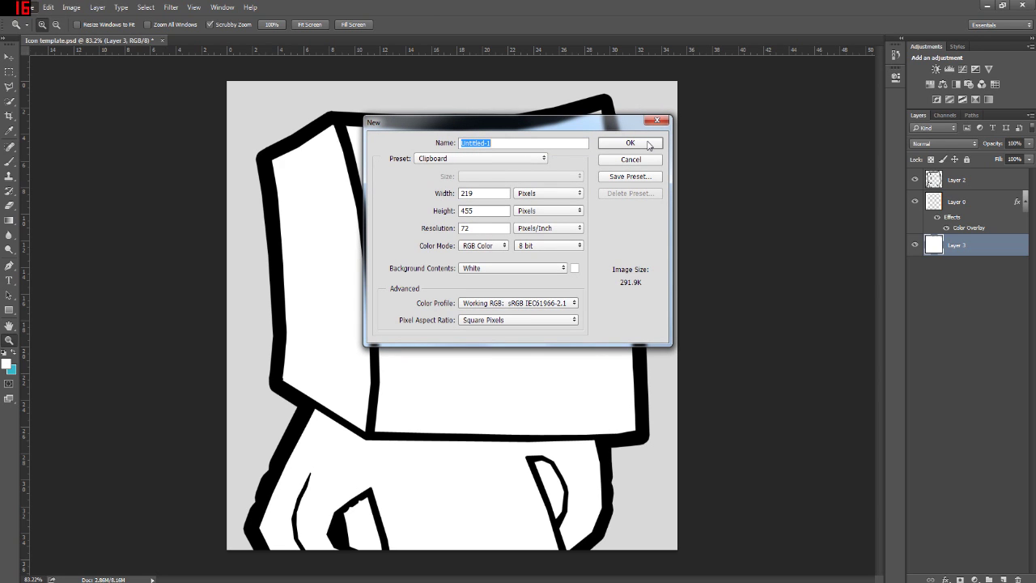
pyautogui.click(631, 143)
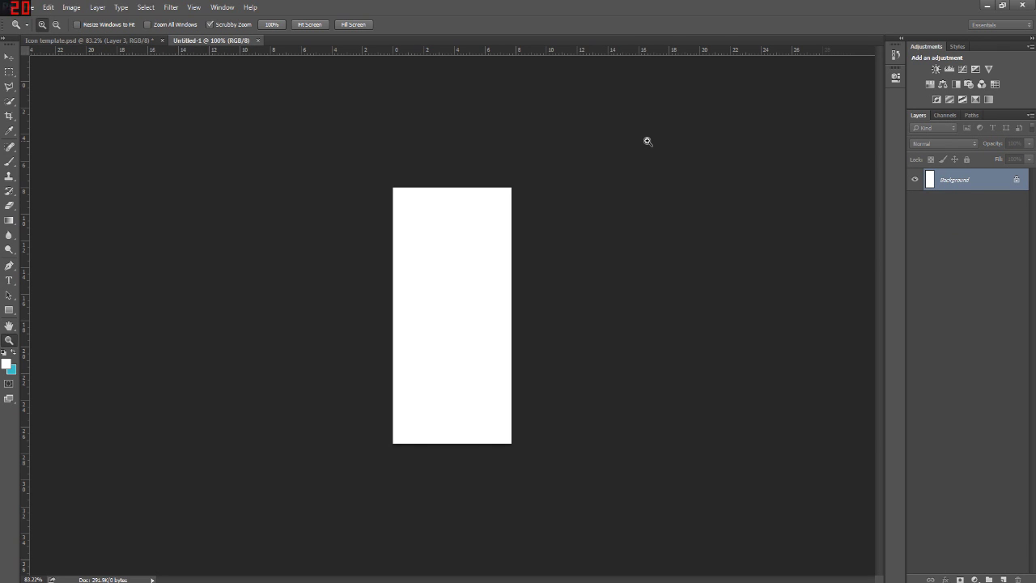
pyautogui.hotkey('ctrl', 'v')
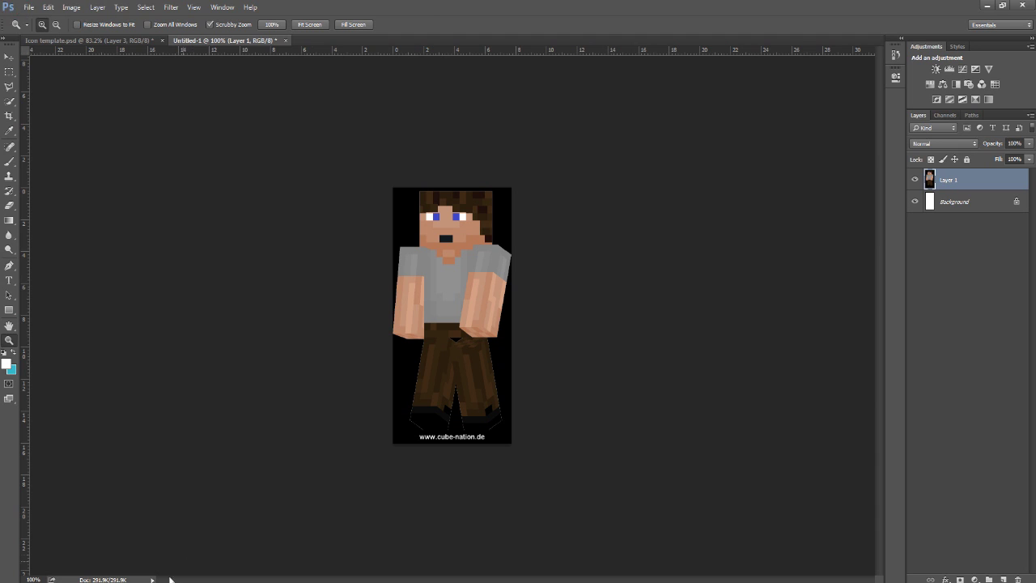
pyautogui.hotkey('alt', 'Tab')
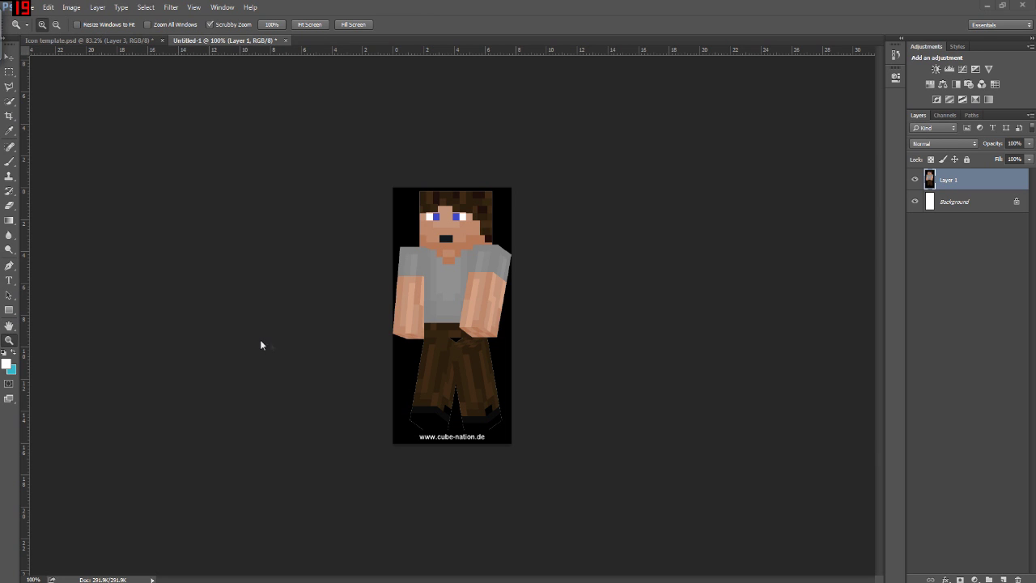
# In Icon template.psd, set the Brush tool size to 18 px.
pyautogui.click(118, 41)
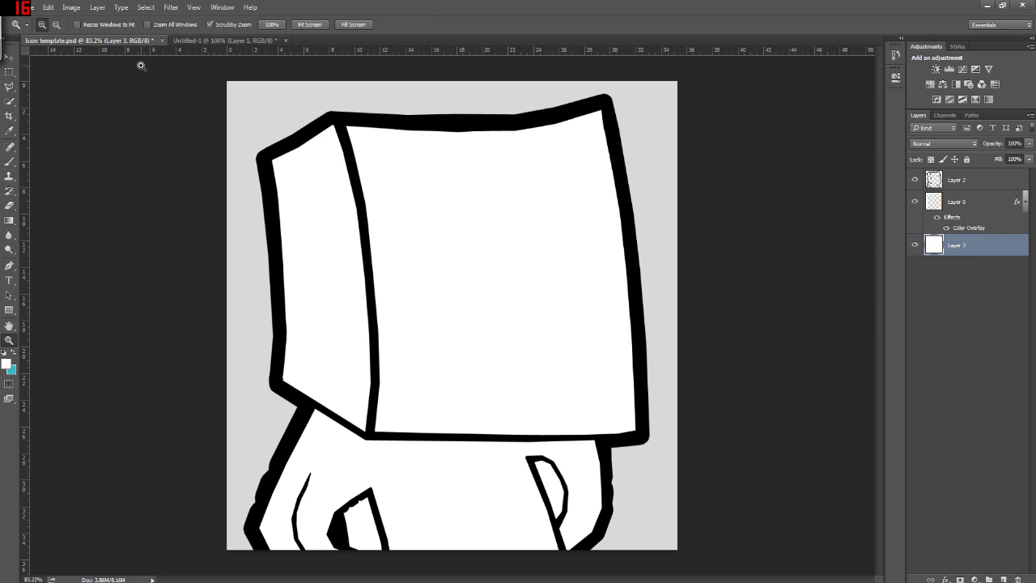
pyautogui.click(1026, 203)
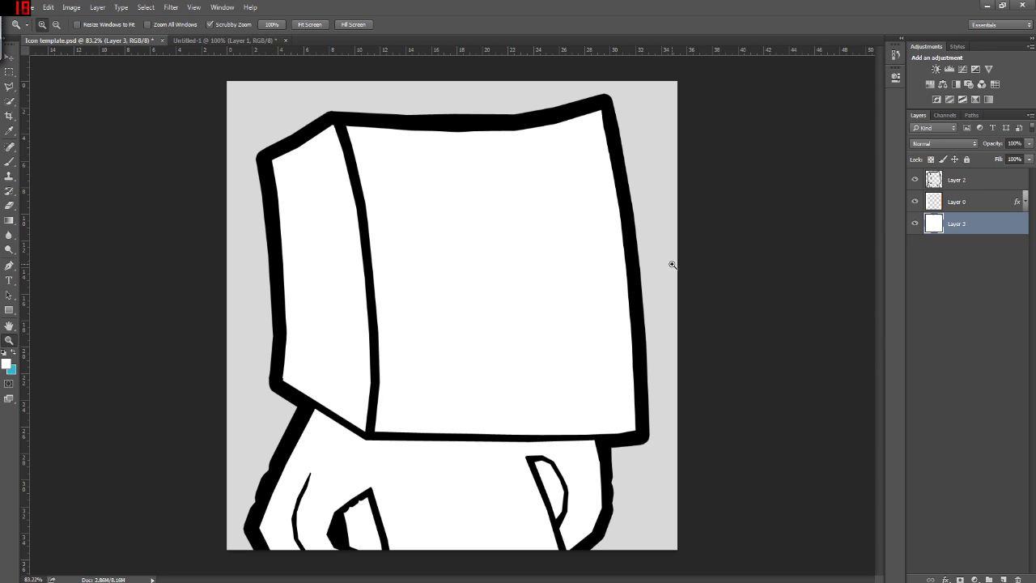
pyautogui.click(12, 163)
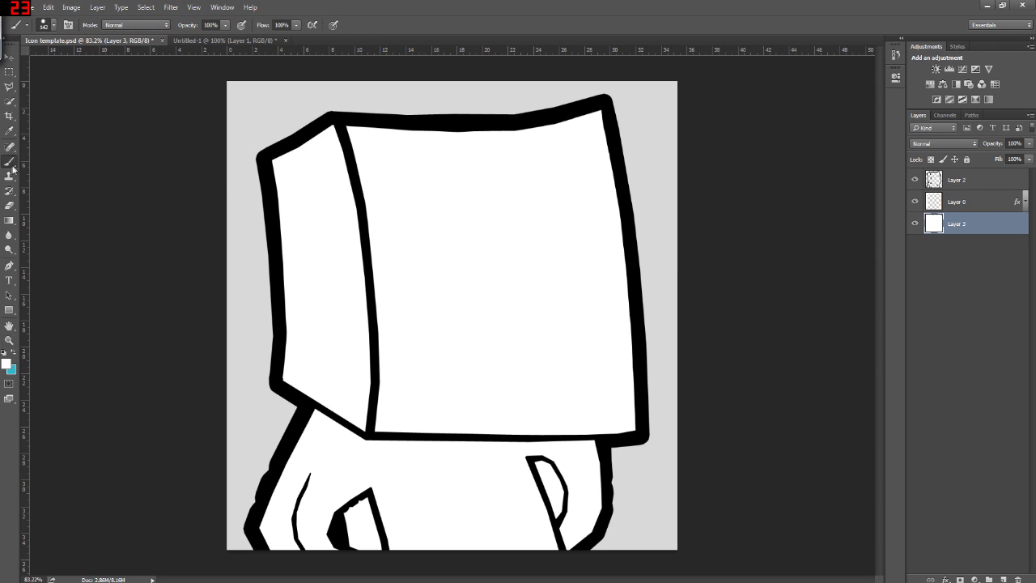
pyautogui.click(56, 26)
pyautogui.moveTo(69, 58); pyautogui.dragTo(64, 59)
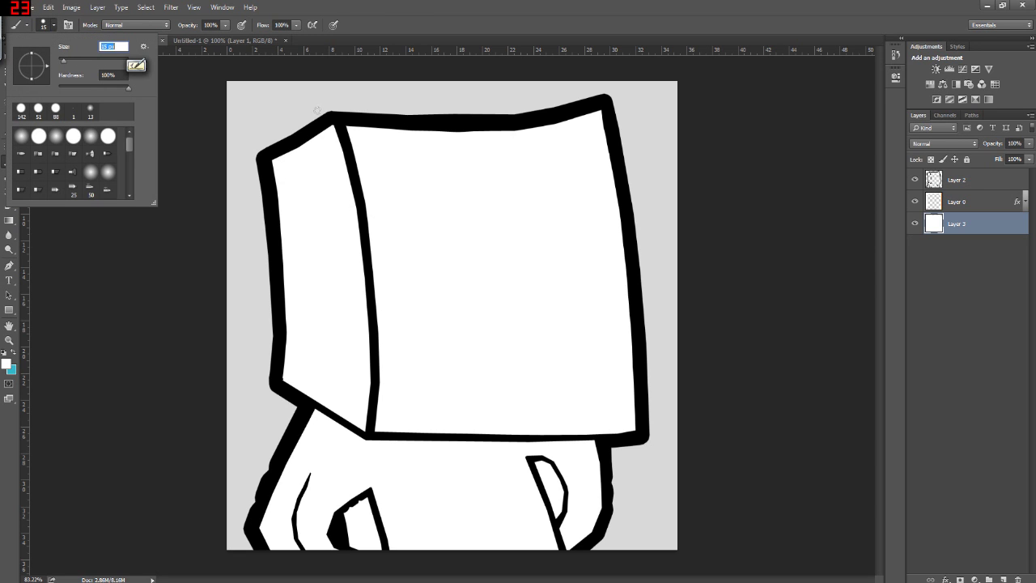
pyautogui.click(221, 254)
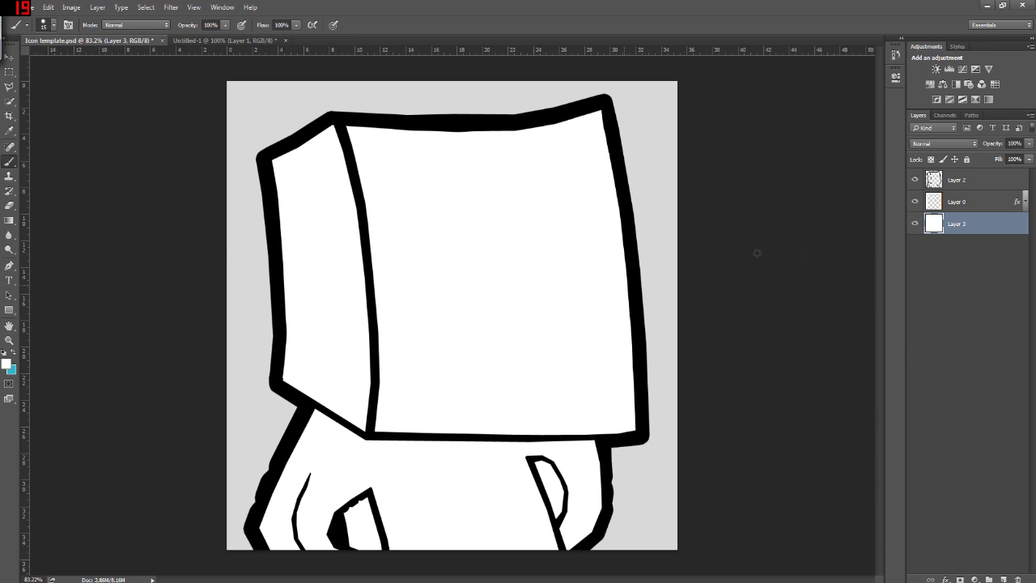
# Add a new layer at the top of the stack and set the foreground colour to blue 1b80d5.
pyautogui.click(1004, 580)
pyautogui.moveTo(983, 225); pyautogui.dragTo(997, 174)
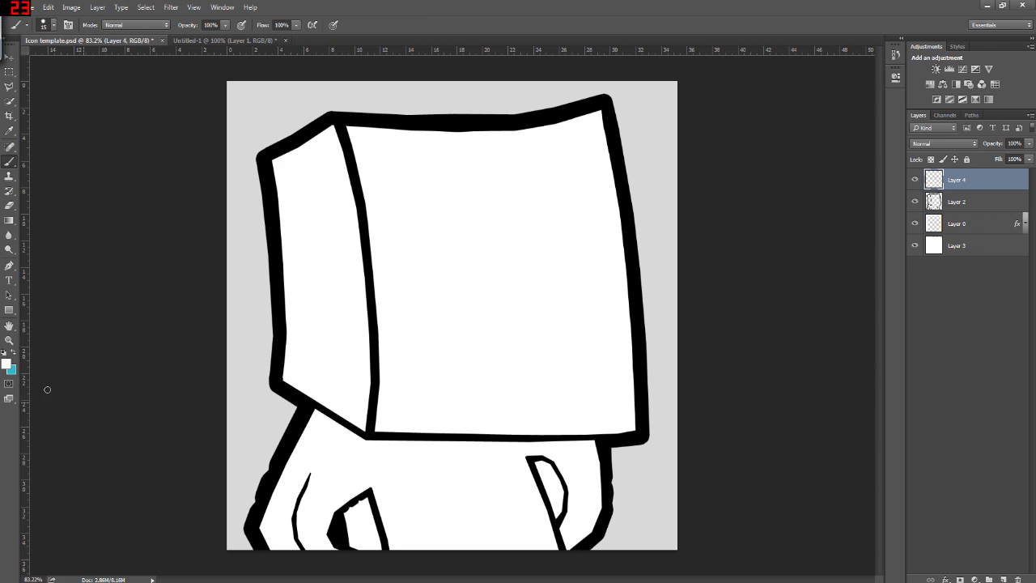
pyautogui.click(14, 353)
pyautogui.click(6, 364)
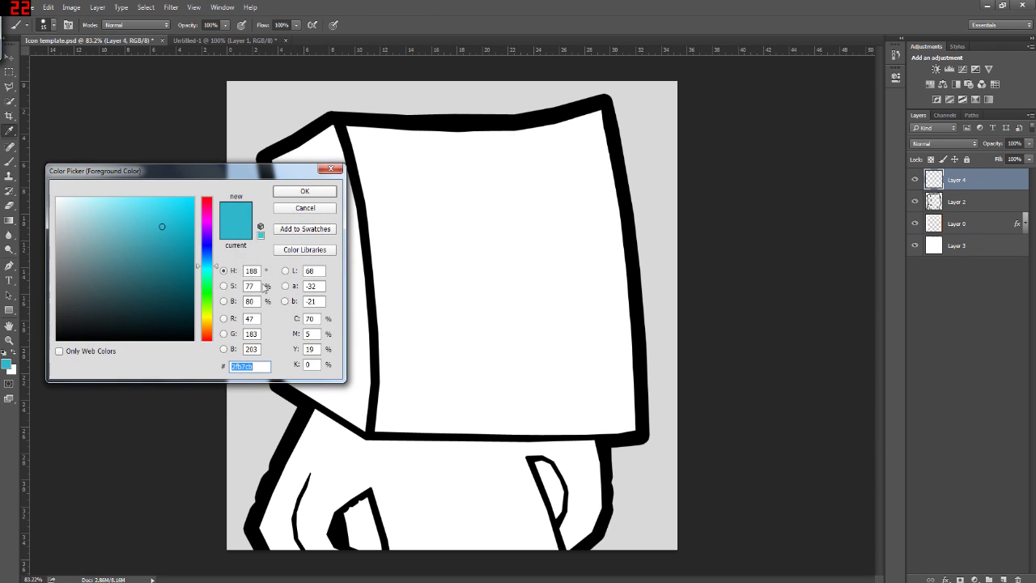
pyautogui.moveTo(216, 280); pyautogui.dragTo(176, 220)
pyautogui.click(306, 194)
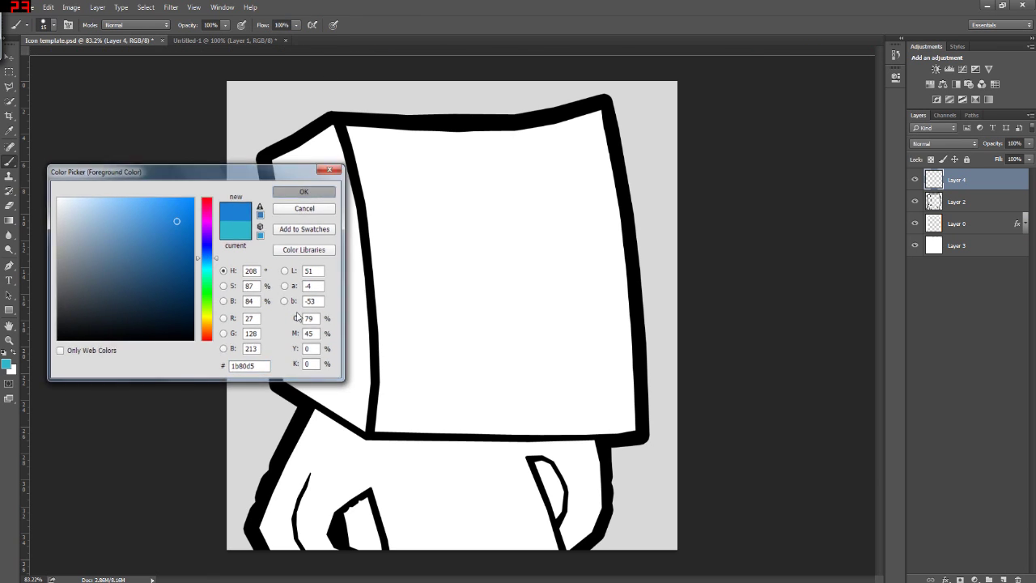
pyautogui.press('b')
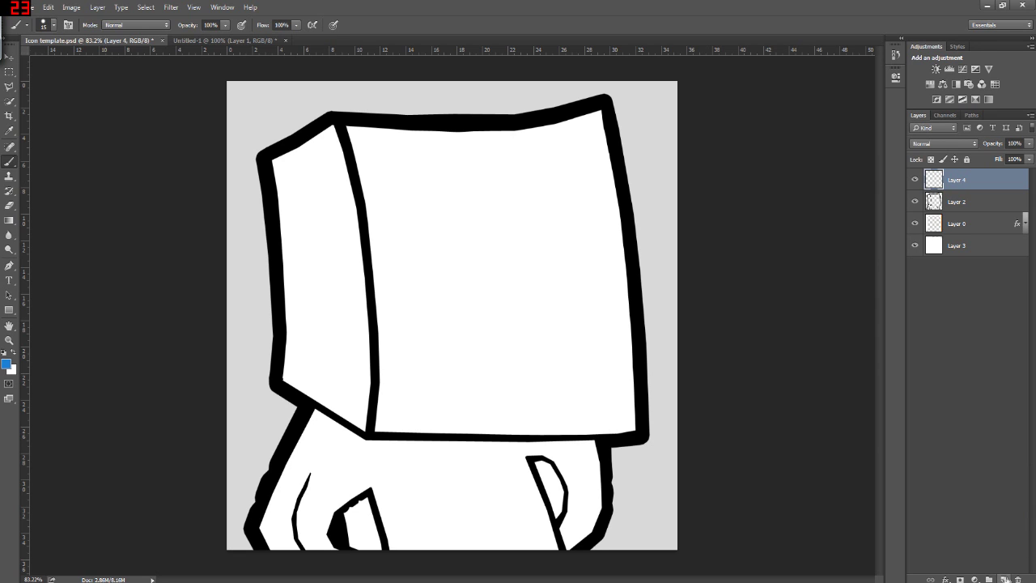
# Rename the new Layer 4 to 'Draft drawing'.
pyautogui.click(1022, 422)
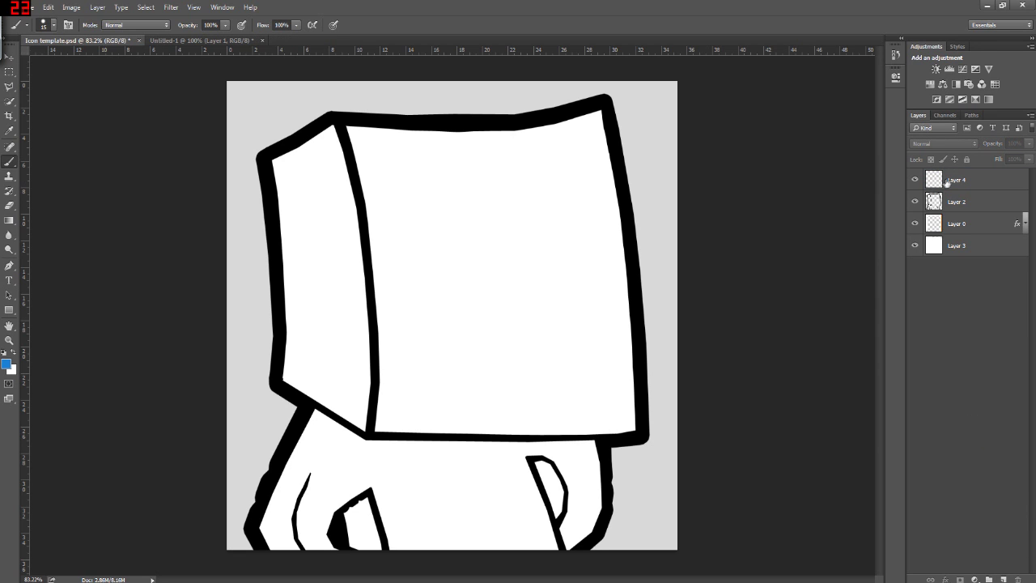
pyautogui.moveTo(971, 184)
pyautogui.mouseDown()
pyautogui.moveTo(982, 219)
pyautogui.moveTo(982, 186)
pyautogui.mouseUp()
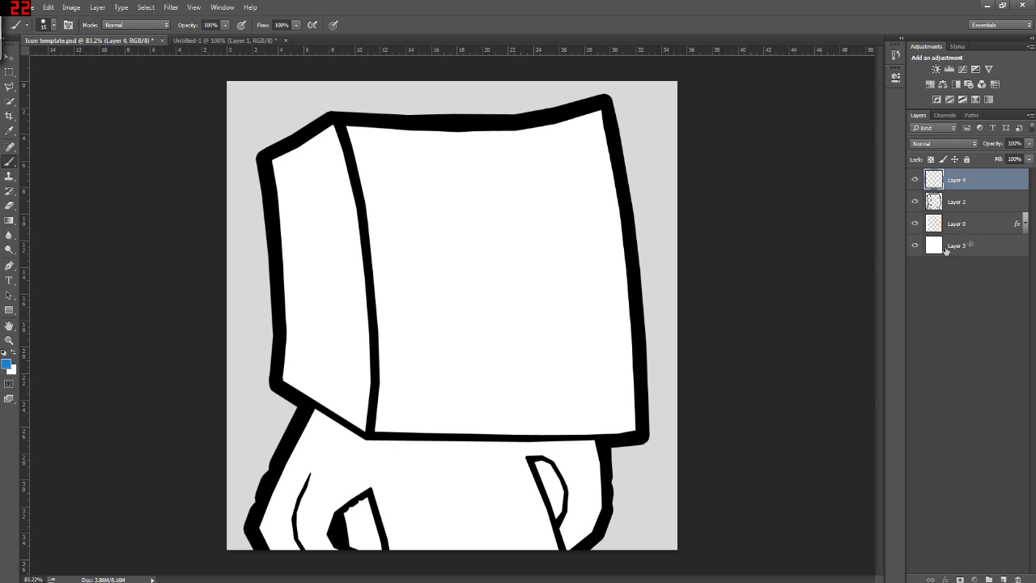
pyautogui.doubleClick(959, 181)
pyautogui.write('Draft drawing')
pyautogui.click(9, 340)
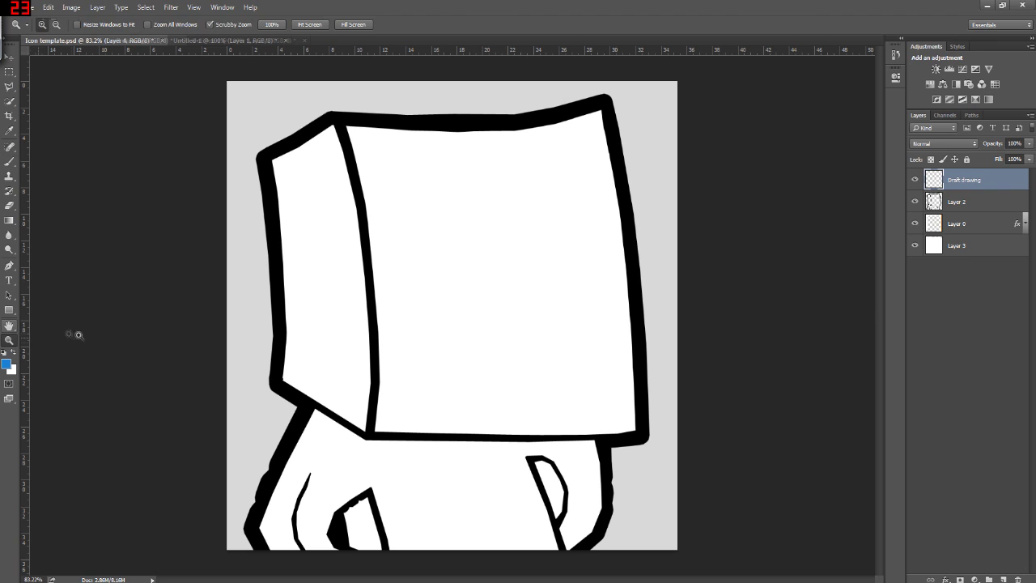
pyautogui.moveTo(493, 240)
pyautogui.mouseDown()
pyautogui.moveTo(434, 371)
pyautogui.moveTo(511, 270)
pyautogui.moveTo(440, 358)
pyautogui.moveTo(459, 344)
pyautogui.mouseUp()
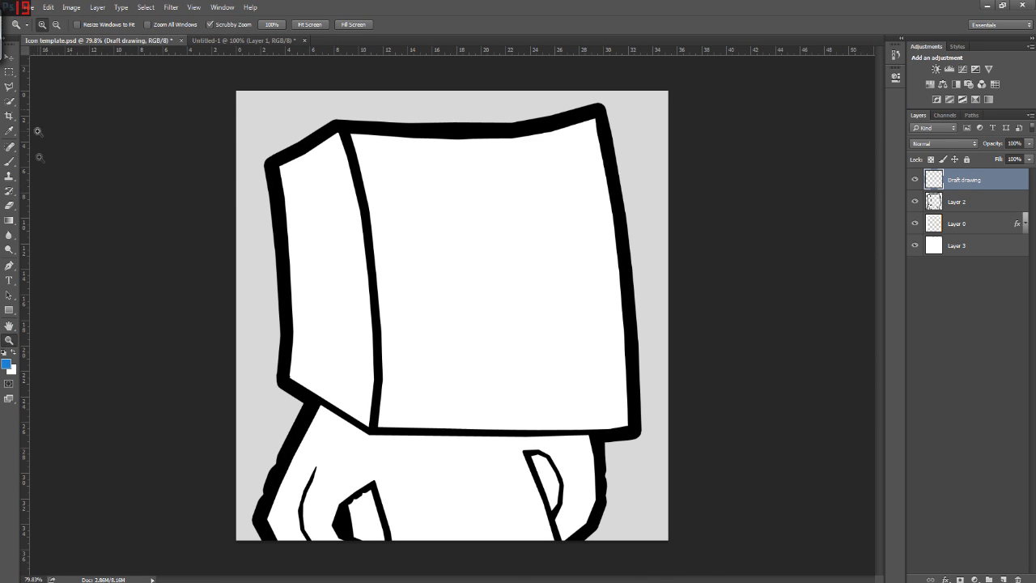
pyautogui.click(8, 161)
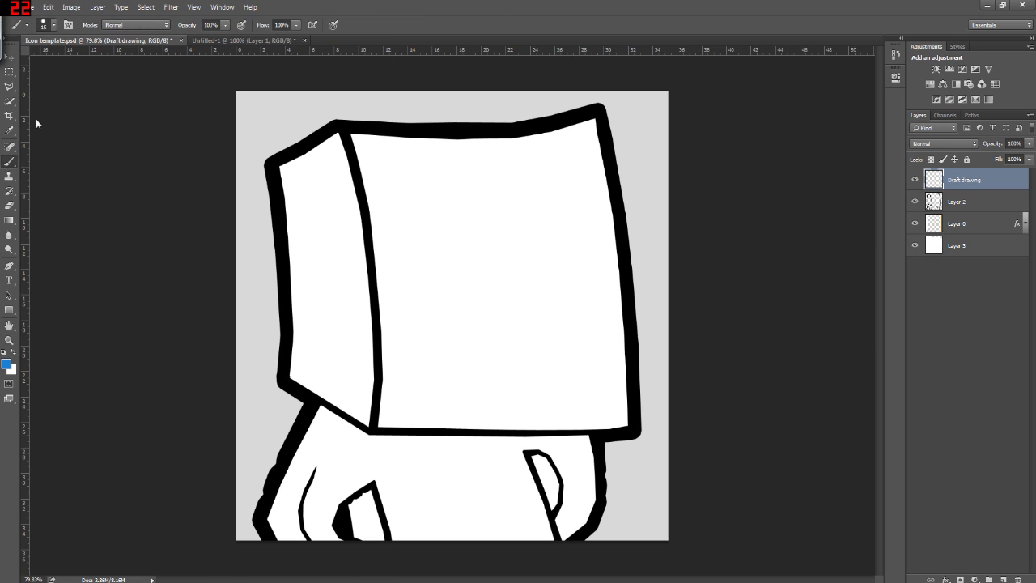
pyautogui.click(224, 40)
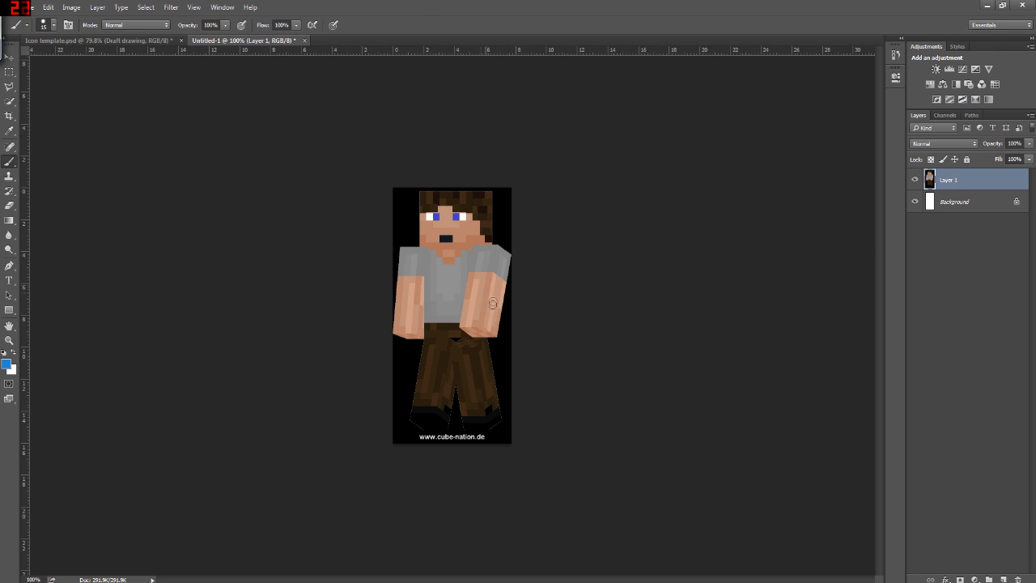
pyautogui.click(123, 43)
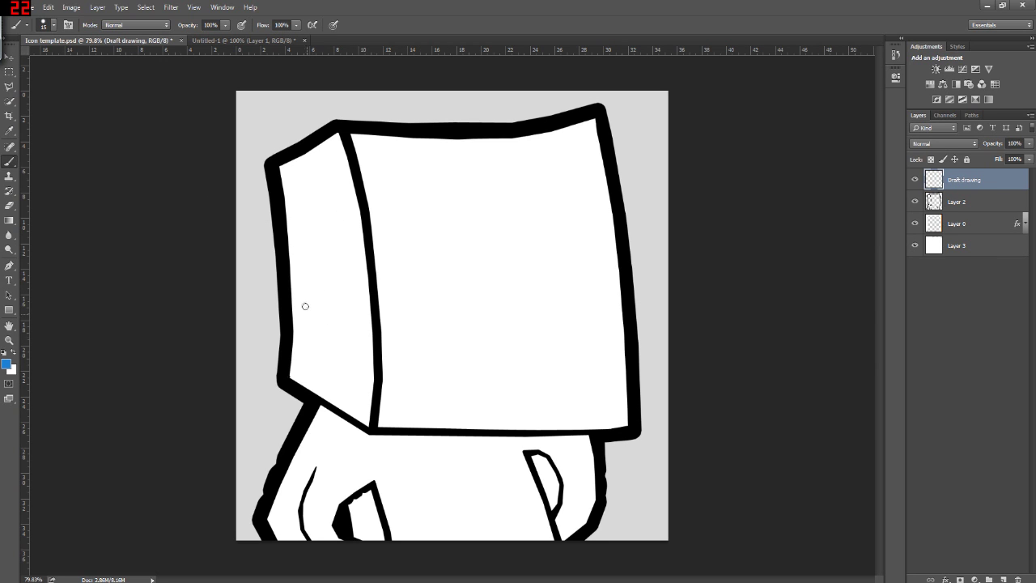
# Sketch blue zigzag hair across the left and front faces of the head.
pyautogui.moveTo(285, 368)
pyautogui.mouseDown()
pyautogui.moveTo(301, 379)
pyautogui.moveTo(313, 360)
pyautogui.moveTo(310, 316)
pyautogui.moveTo(324, 290)
pyautogui.moveTo(331, 296)
pyautogui.moveTo(336, 230)
pyautogui.moveTo(360, 185)
pyautogui.mouseUp()
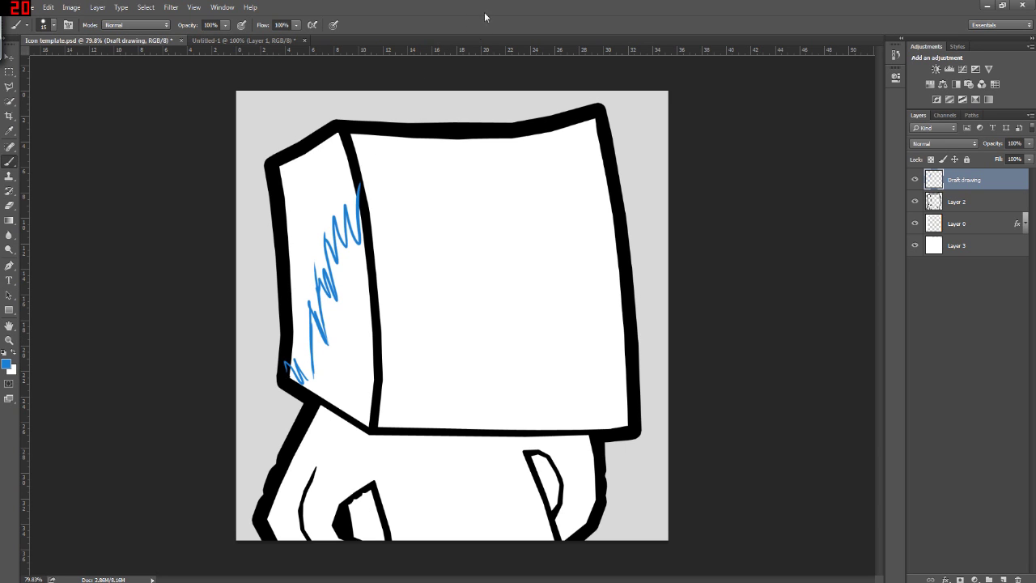
pyautogui.moveTo(391, 238)
pyautogui.mouseDown()
pyautogui.moveTo(383, 168)
pyautogui.moveTo(391, 219)
pyautogui.moveTo(397, 157)
pyautogui.moveTo(439, 236)
pyautogui.moveTo(536, 146)
pyautogui.moveTo(502, 193)
pyautogui.moveTo(522, 199)
pyautogui.moveTo(543, 230)
pyautogui.moveTo(556, 188)
pyautogui.moveTo(603, 194)
pyautogui.moveTo(623, 110)
pyautogui.mouseUp()
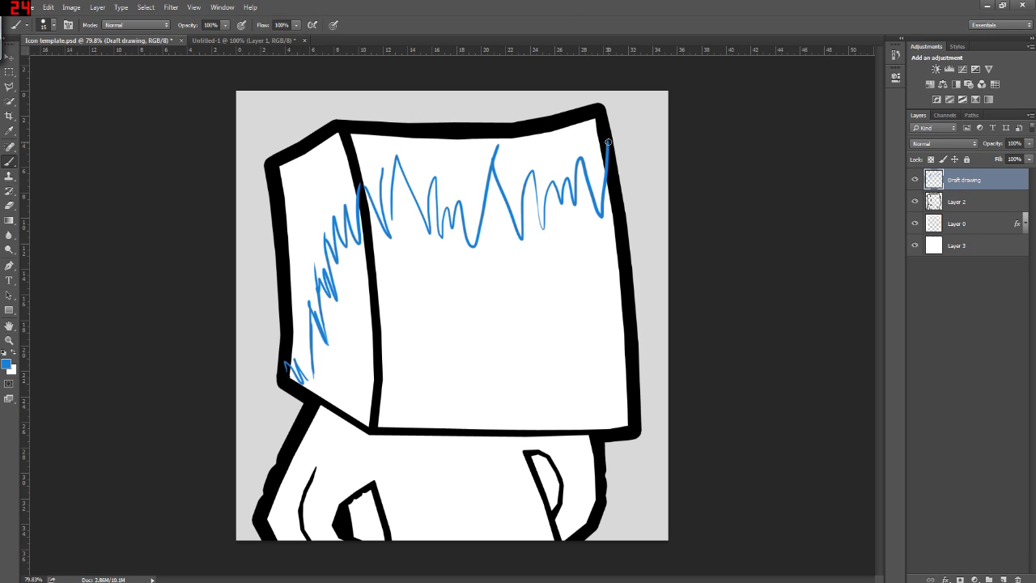
pyautogui.moveTo(308, 378); pyautogui.dragTo(314, 361)
# Draw a blue eye rectangle on the front face and thicken its edges.
pyautogui.moveTo(399, 260); pyautogui.dragTo(403, 325)
pyautogui.moveTo(399, 259); pyautogui.dragTo(498, 258)
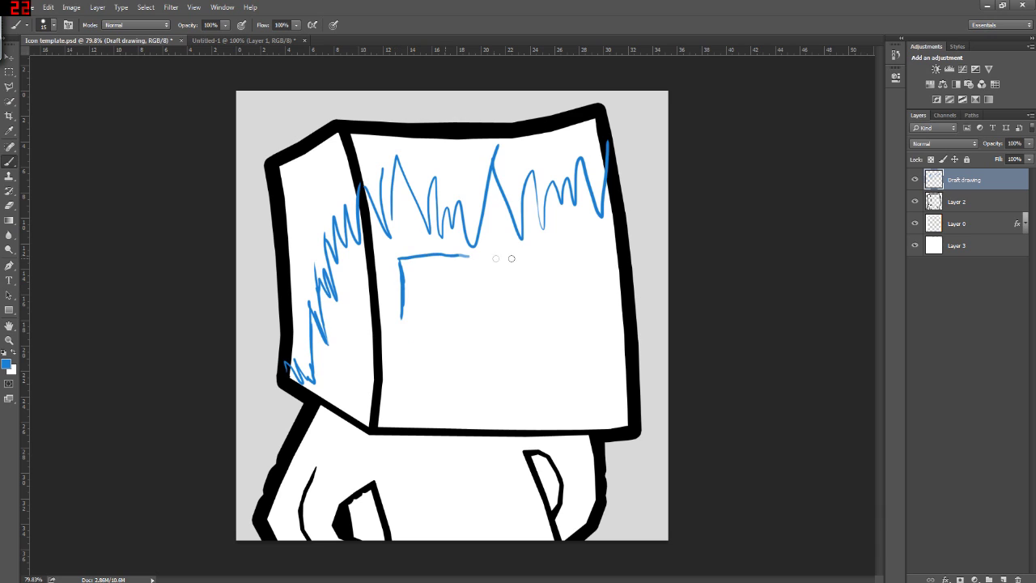
pyautogui.moveTo(402, 316); pyautogui.dragTo(505, 306)
pyautogui.moveTo(499, 256)
pyautogui.mouseDown()
pyautogui.moveTo(499, 303)
pyautogui.moveTo(500, 275)
pyautogui.mouseUp()
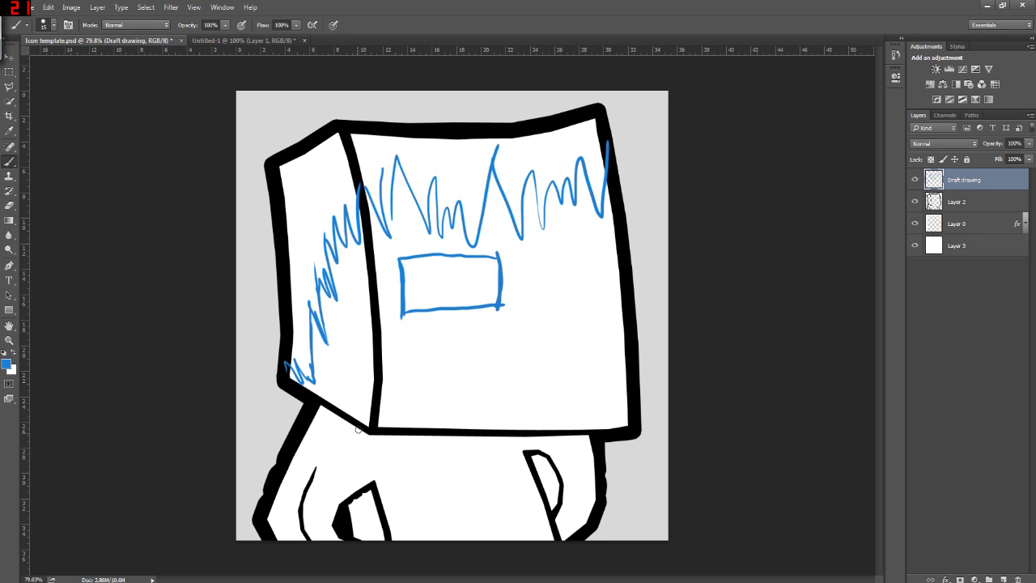
pyautogui.moveTo(379, 380); pyautogui.dragTo(374, 274)
pyautogui.moveTo(398, 260)
pyautogui.mouseDown()
pyautogui.moveTo(405, 306)
pyautogui.moveTo(500, 306)
pyautogui.moveTo(500, 271)
pyautogui.moveTo(473, 254)
pyautogui.moveTo(396, 262)
pyautogui.mouseUp()
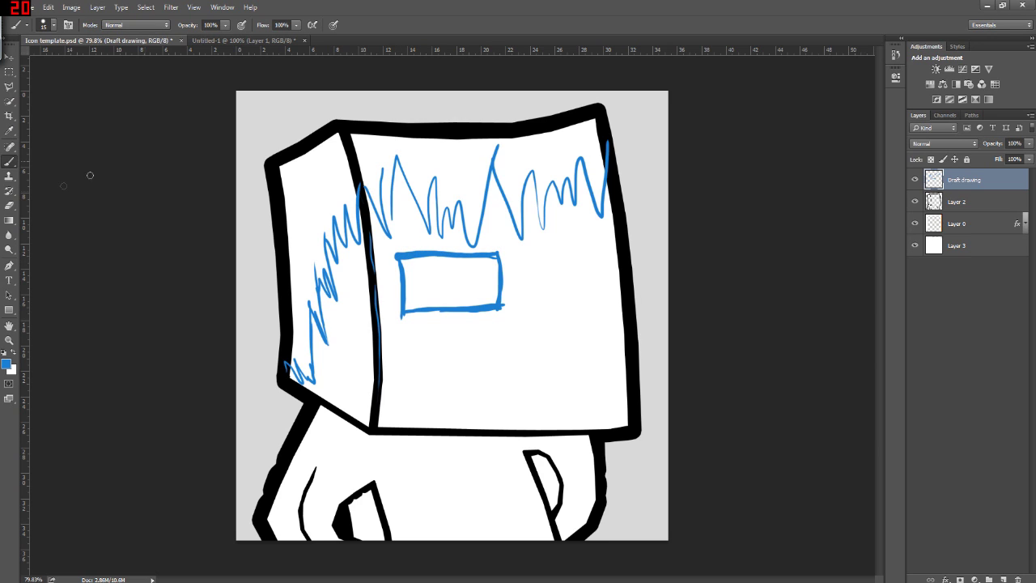
pyautogui.moveTo(9, 86); pyautogui.dragTo(32, 95)
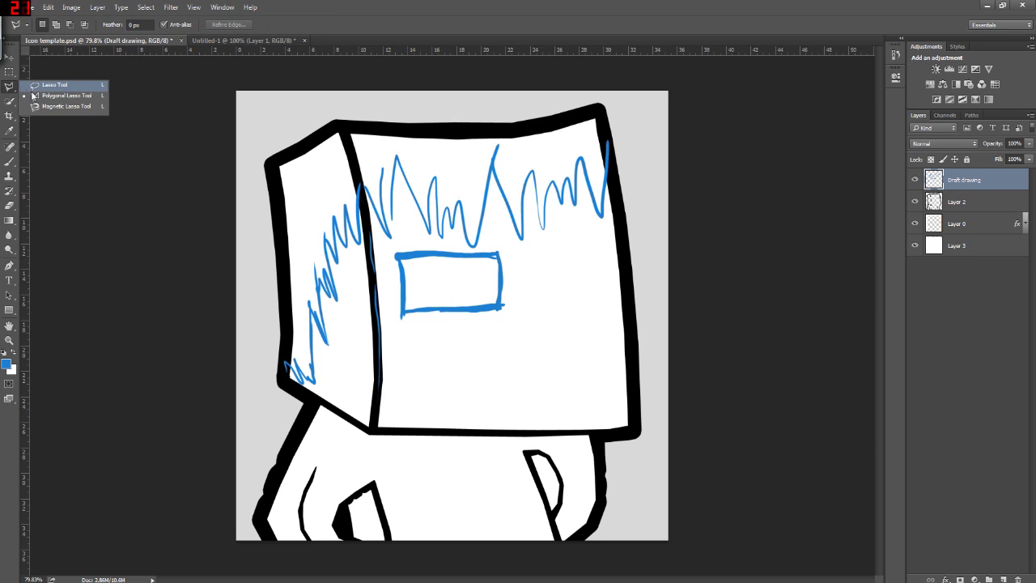
# Lasso the eye rectangle, copy it to a new layer and nudge the copy.
pyautogui.click(49, 84)
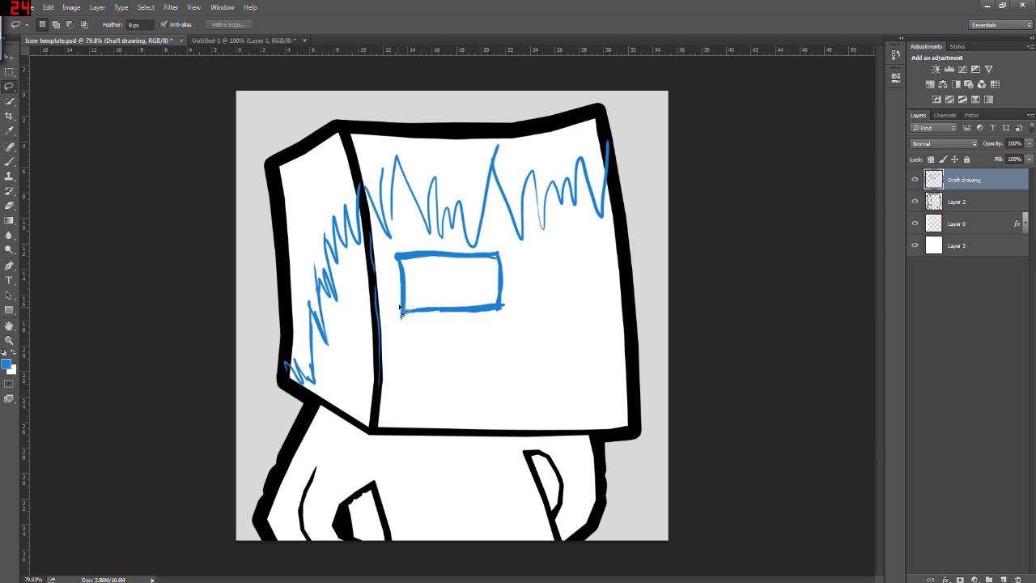
pyautogui.moveTo(387, 299)
pyautogui.mouseDown()
pyautogui.moveTo(390, 325)
pyautogui.moveTo(423, 335)
pyautogui.moveTo(516, 327)
pyautogui.moveTo(538, 295)
pyautogui.moveTo(506, 244)
pyautogui.moveTo(387, 247)
pyautogui.moveTo(395, 325)
pyautogui.mouseUp()
pyautogui.hotkey('ctrl', 'j')
pyautogui.hotkey('shift', 'Right')
pyautogui.hotkey('shift', 'Down')
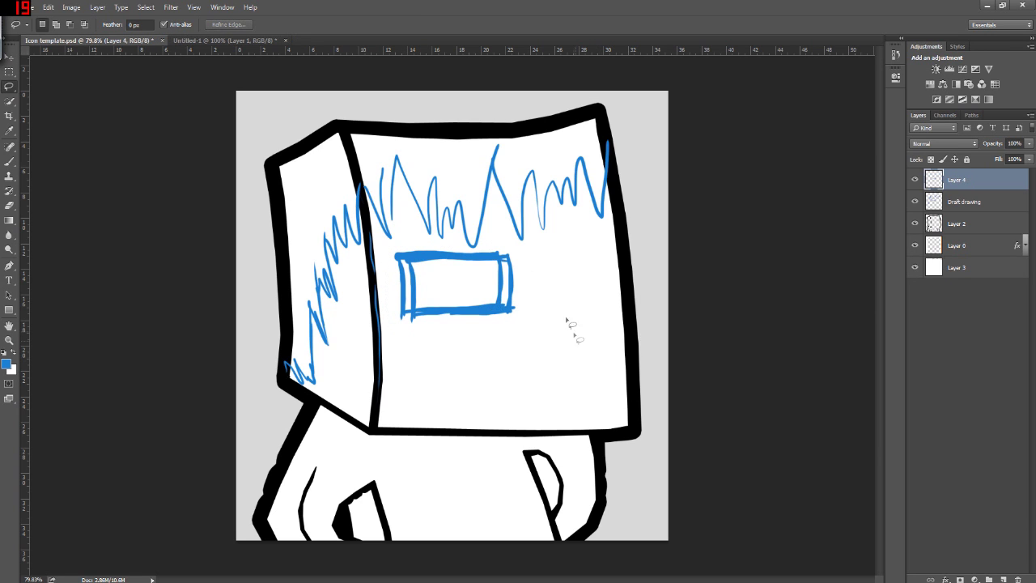
pyautogui.click(4, 56)
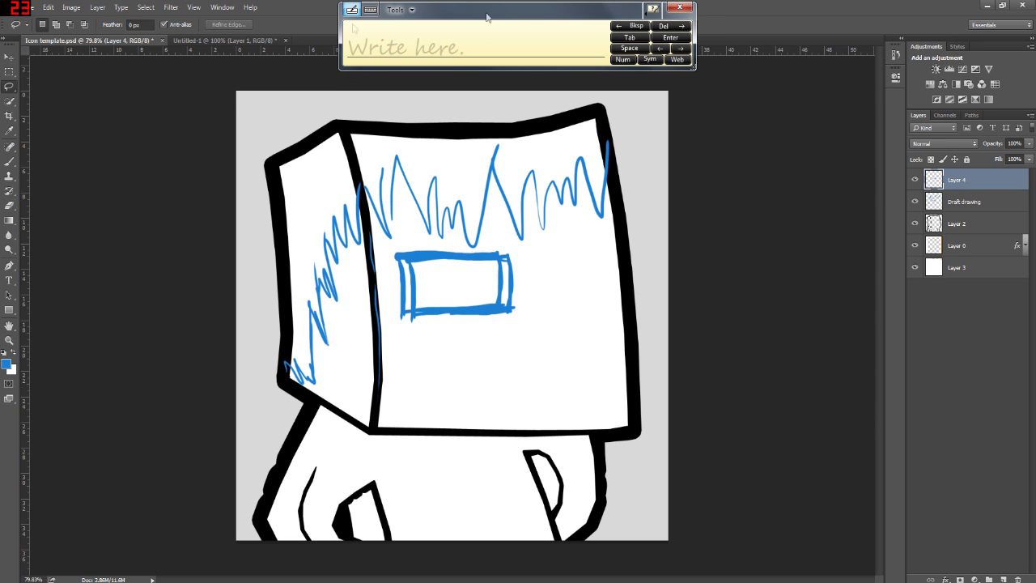
# Close the Tablet Input Panel and Alt-drag a duplicate eye to the right of the first.
pyautogui.click(681, 8)
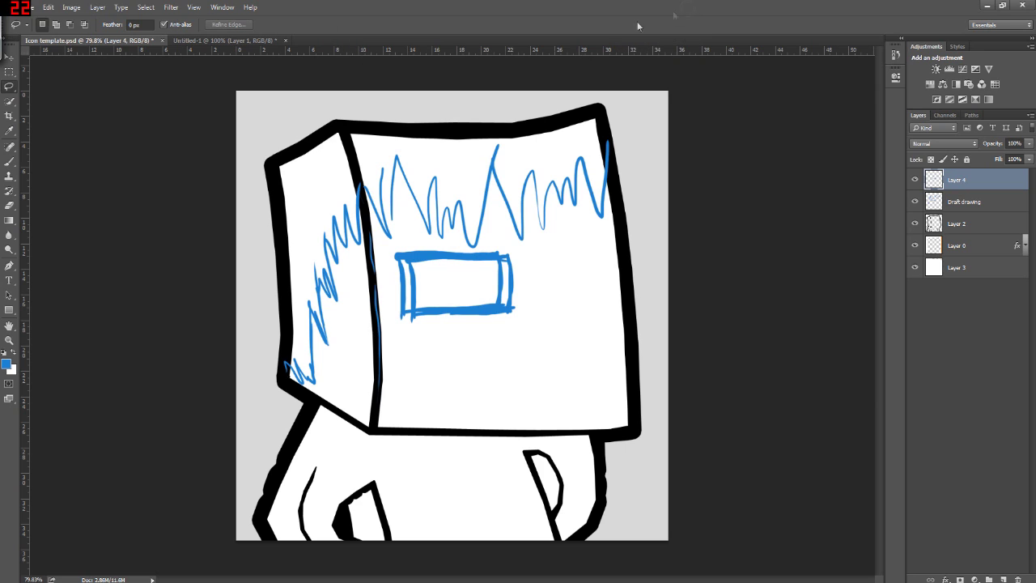
pyautogui.click(9, 58)
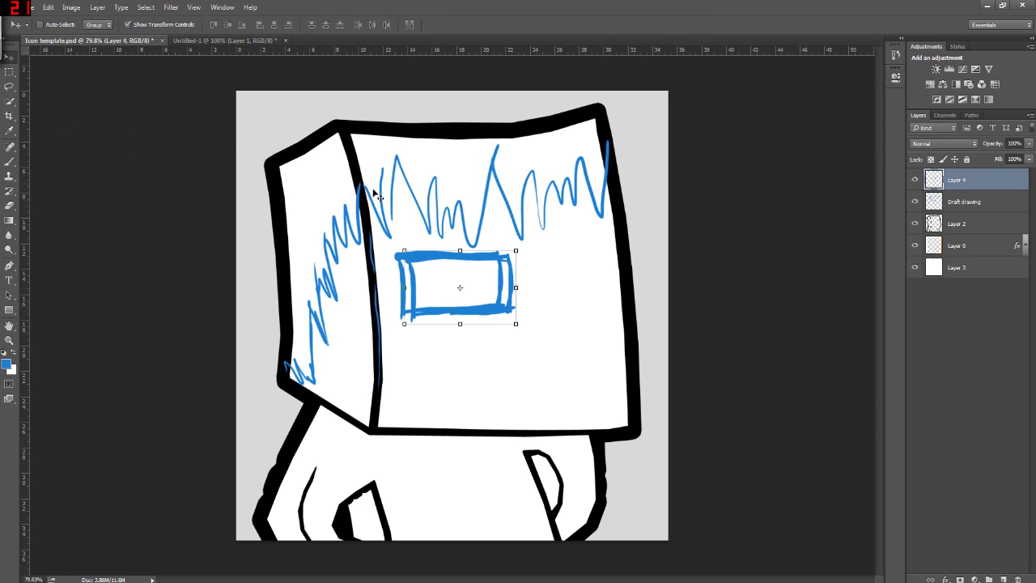
pyautogui.moveTo(474, 279); pyautogui.dragTo(573, 262)
pyautogui.click(520, 256)
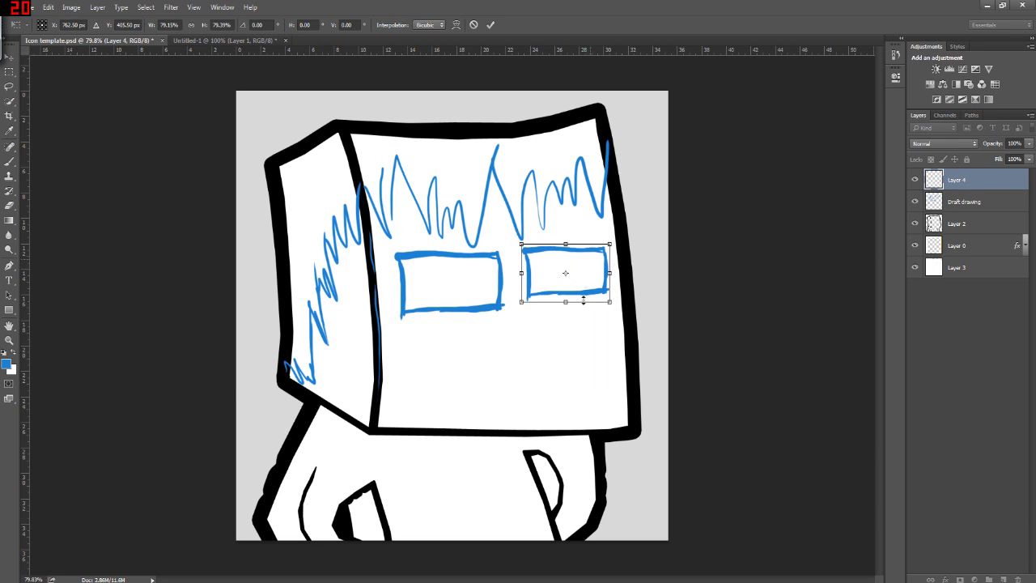
pyautogui.press('Return')
# Erase stray draft lines near the left eye and level the right eye with it.
pyautogui.click(980, 203)
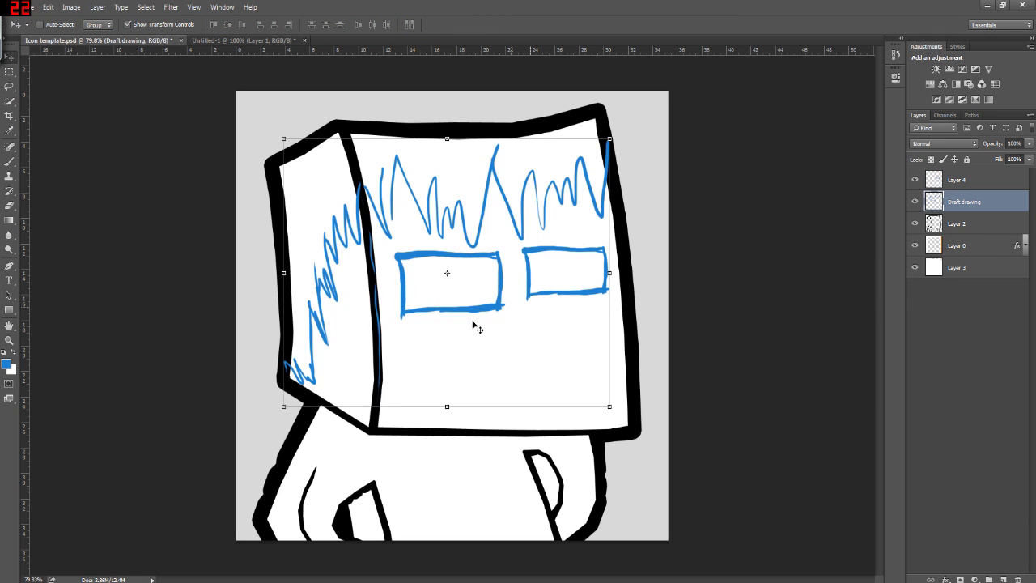
pyautogui.click(10, 205)
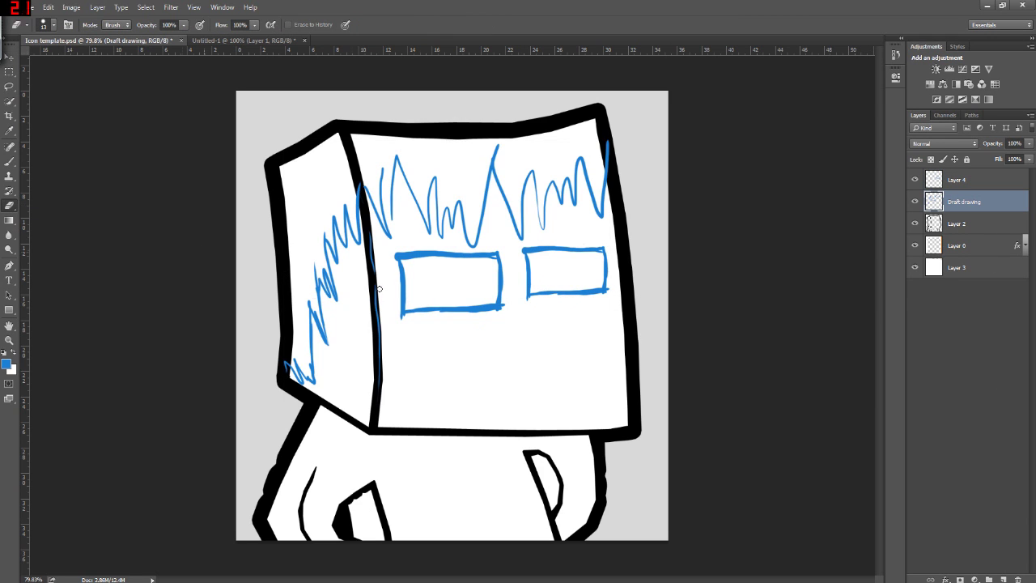
pyautogui.moveTo(501, 318)
pyautogui.mouseDown()
pyautogui.moveTo(499, 259)
pyautogui.moveTo(508, 289)
pyautogui.moveTo(485, 258)
pyautogui.mouseUp()
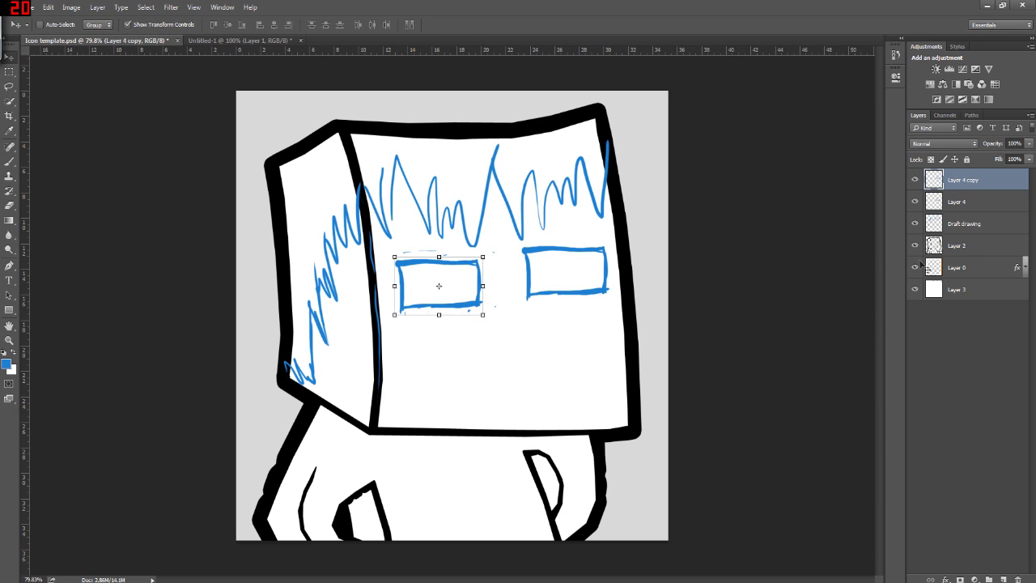
pyautogui.click(971, 202)
pyautogui.moveTo(586, 273)
pyautogui.mouseDown()
pyautogui.moveTo(590, 282)
pyautogui.moveTo(577, 280)
pyautogui.mouseUp()
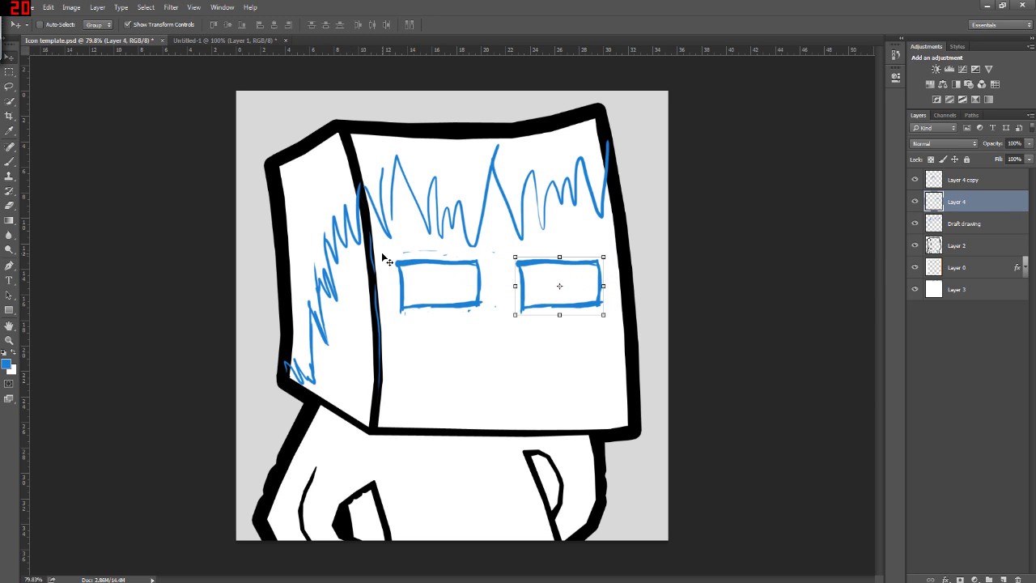
pyautogui.press('Up')
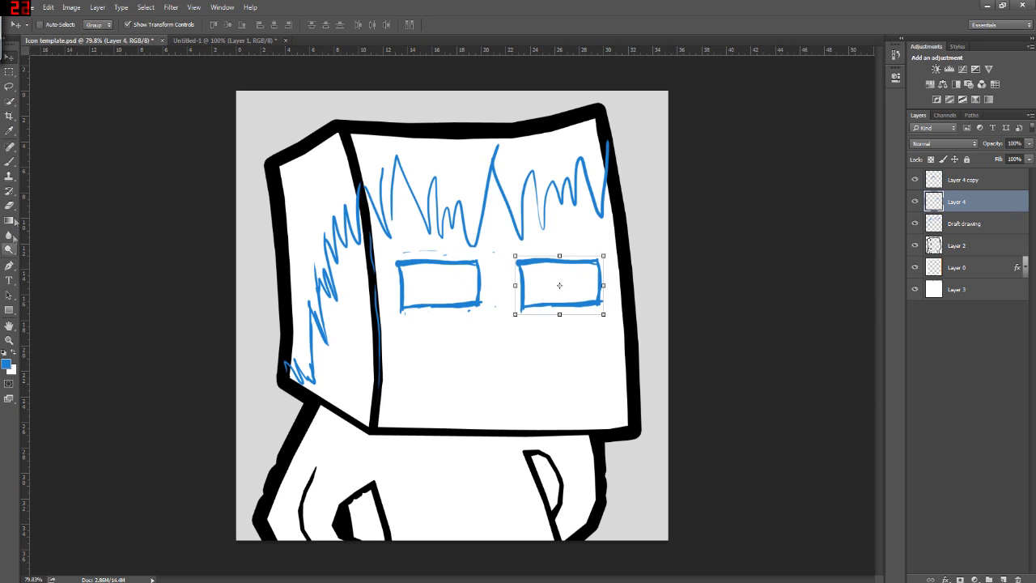
pyautogui.click(9, 161)
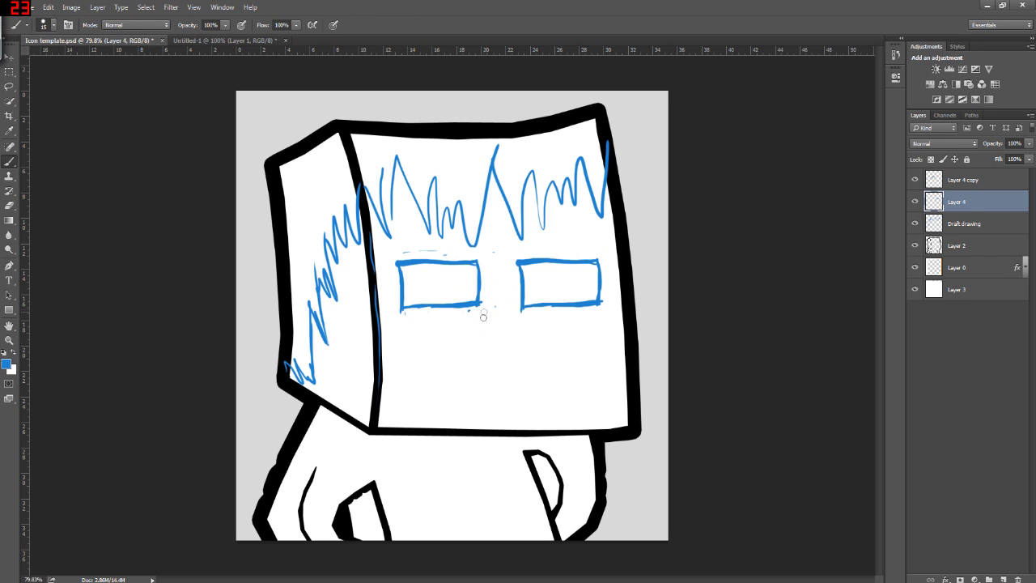
# Try several small mouth curves and check-shaped strokes, undoing each unsatisfactory one.
pyautogui.moveTo(509, 320); pyautogui.dragTo(497, 337)
pyautogui.hotkey('ctrl', 'z')
pyautogui.moveTo(501, 334); pyautogui.dragTo(516, 319)
pyautogui.hotkey('ctrl', 'z')
pyautogui.hotkey('ctrl', 'z')
pyautogui.moveTo(531, 363)
pyautogui.mouseDown()
pyautogui.moveTo(480, 387)
pyautogui.moveTo(475, 407)
pyautogui.moveTo(508, 393)
pyautogui.mouseUp()
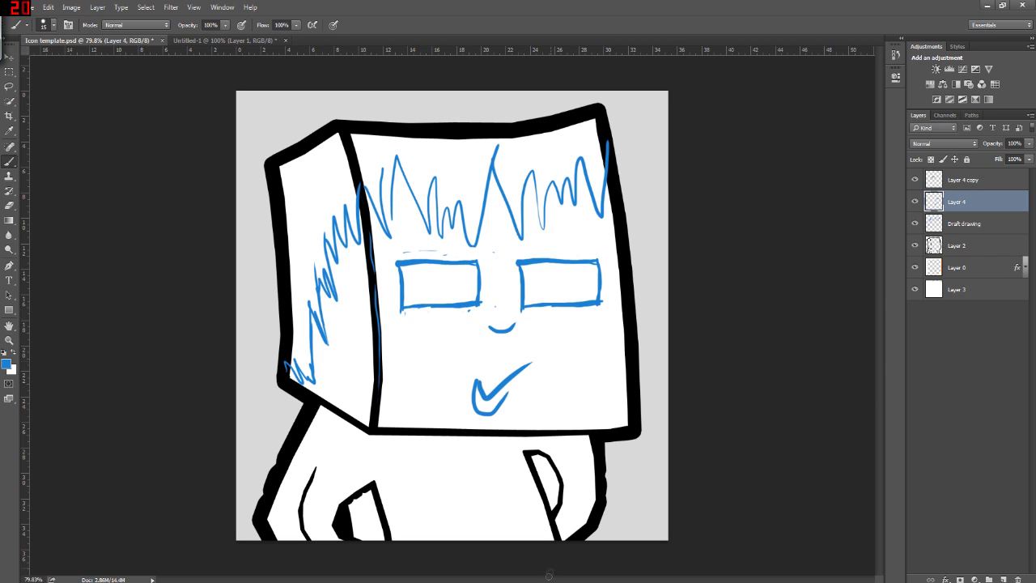
pyautogui.hotkey('ctrl', 'alt', 'z')
pyautogui.hotkey('ctrl', 'alt', 'z')
pyautogui.hotkey('ctrl', 'alt', 'z')
pyautogui.moveTo(471, 378); pyautogui.dragTo(524, 354)
pyautogui.moveTo(472, 380)
pyautogui.mouseDown()
pyautogui.moveTo(490, 390)
pyautogui.moveTo(502, 381)
pyautogui.mouseUp()
pyautogui.hotkey('ctrl', 'z')
pyautogui.hotkey('ctrl', 'alt', 'z')
pyautogui.hotkey('ctrl', 'alt', 'z')
pyautogui.hotkey('ctrl', 'alt', 'z')
# Paint a curved smirk with a hooked right corner, erase the left hook, and add the left pupil.
pyautogui.moveTo(484, 381)
pyautogui.mouseDown()
pyautogui.moveTo(533, 359)
pyautogui.moveTo(477, 385)
pyautogui.moveTo(479, 395)
pyautogui.moveTo(497, 396)
pyautogui.moveTo(545, 363)
pyautogui.mouseUp()
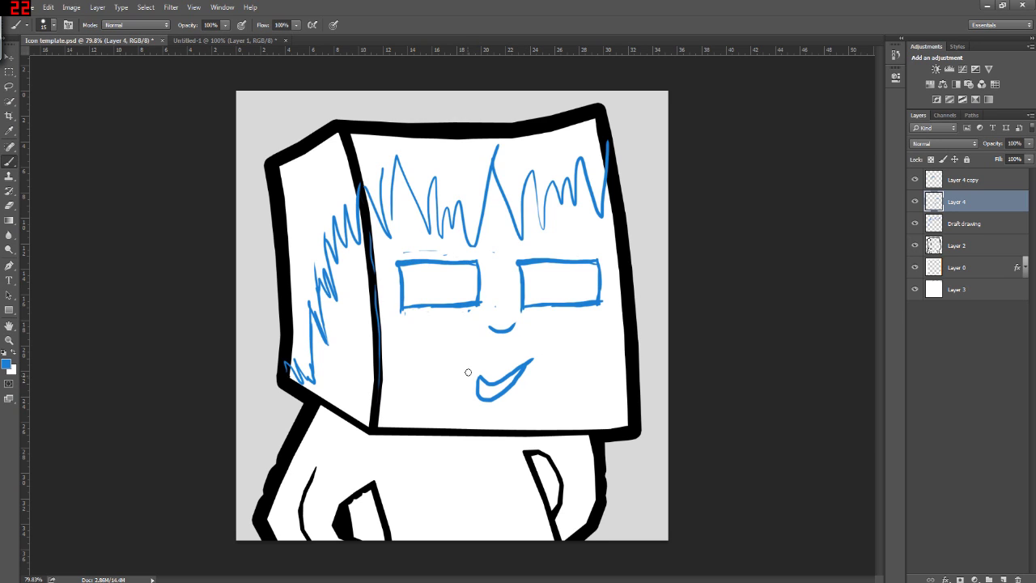
pyautogui.moveTo(468, 372); pyautogui.dragTo(479, 364)
pyautogui.moveTo(532, 347); pyautogui.dragTo(546, 357)
pyautogui.click(9, 205)
pyautogui.moveTo(474, 366)
pyautogui.mouseDown()
pyautogui.moveTo(468, 374)
pyautogui.moveTo(478, 367)
pyautogui.mouseUp()
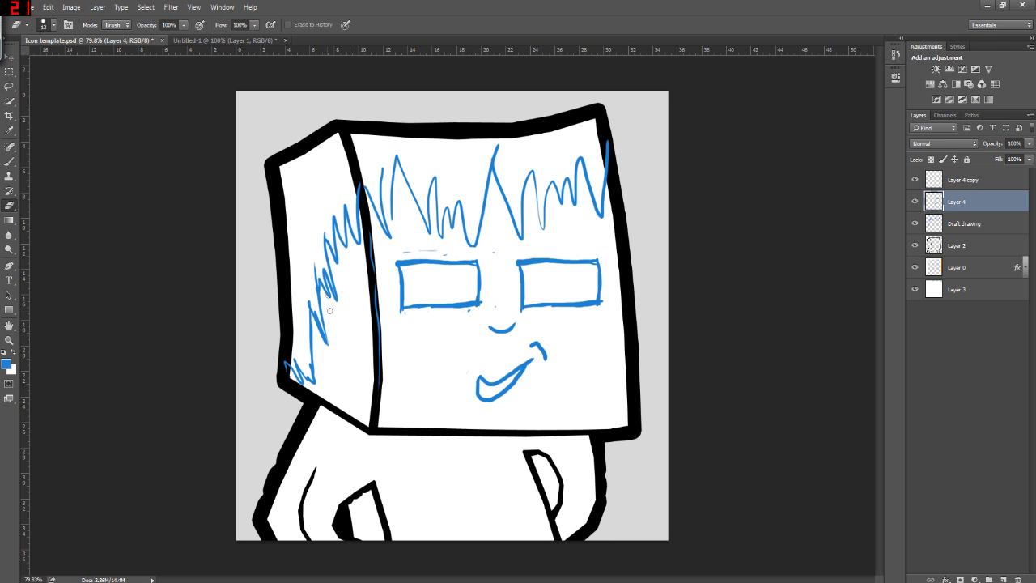
pyautogui.click(7, 161)
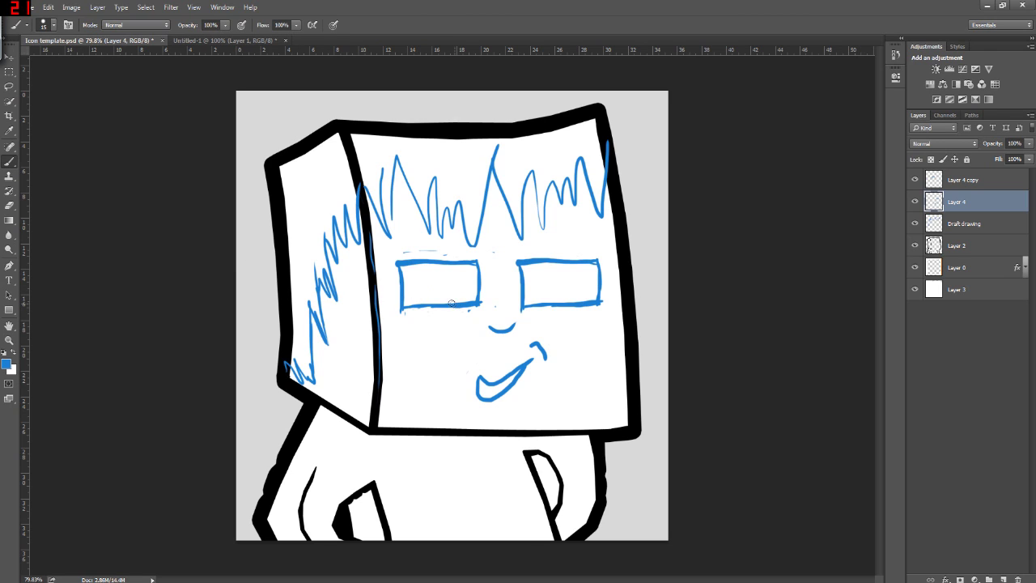
pyautogui.moveTo(439, 281); pyautogui.dragTo(445, 263)
# Add the right eye's pupil arc and sleeve lines across both arms.
pyautogui.moveTo(556, 305)
pyautogui.mouseDown()
pyautogui.moveTo(564, 280)
pyautogui.moveTo(550, 261)
pyautogui.mouseUp()
pyautogui.moveTo(301, 520)
pyautogui.mouseDown()
pyautogui.moveTo(314, 550)
pyautogui.moveTo(283, 512)
pyautogui.moveTo(273, 531)
pyautogui.mouseUp()
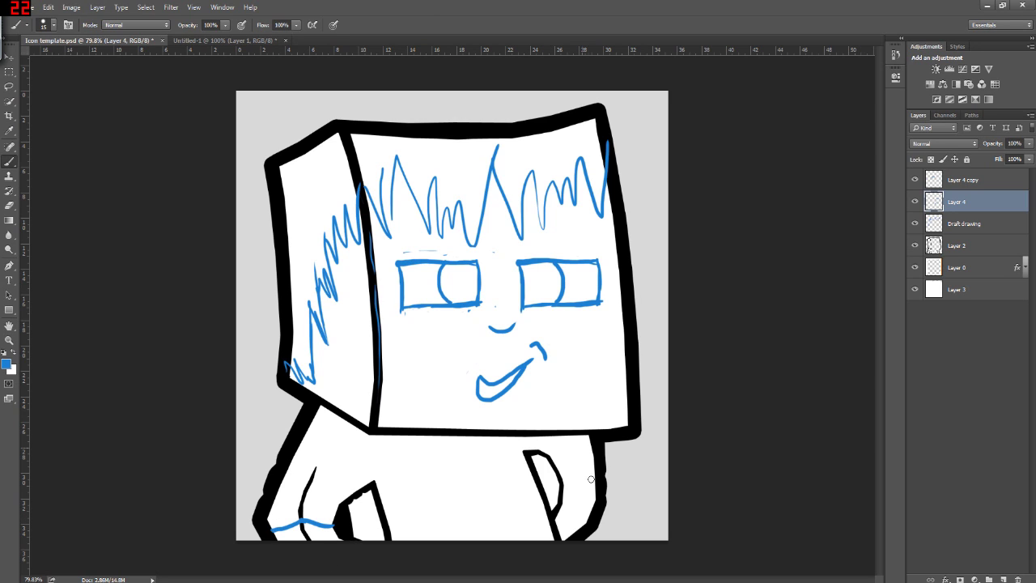
pyautogui.moveTo(561, 491)
pyautogui.mouseDown()
pyautogui.moveTo(595, 516)
pyautogui.moveTo(543, 489)
pyautogui.mouseUp()
# Draw a blue V collar below the head and shift it slightly right.
pyautogui.moveTo(402, 439)
pyautogui.mouseDown()
pyautogui.moveTo(443, 481)
pyautogui.moveTo(425, 458)
pyautogui.moveTo(436, 472)
pyautogui.moveTo(474, 432)
pyautogui.mouseUp()
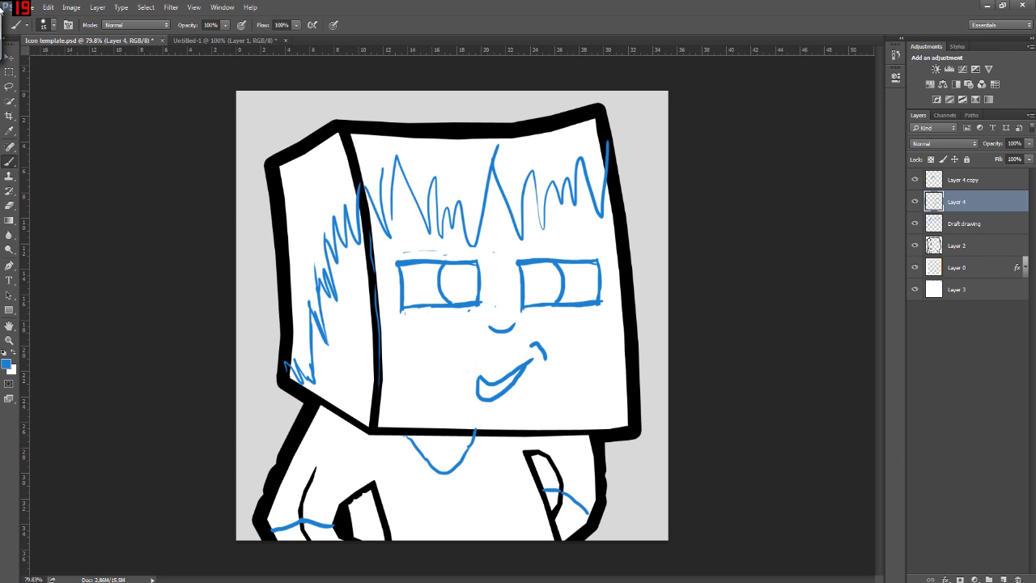
pyautogui.click(8, 71)
pyautogui.moveTo(396, 419); pyautogui.dragTo(494, 470)
pyautogui.click(12, 58)
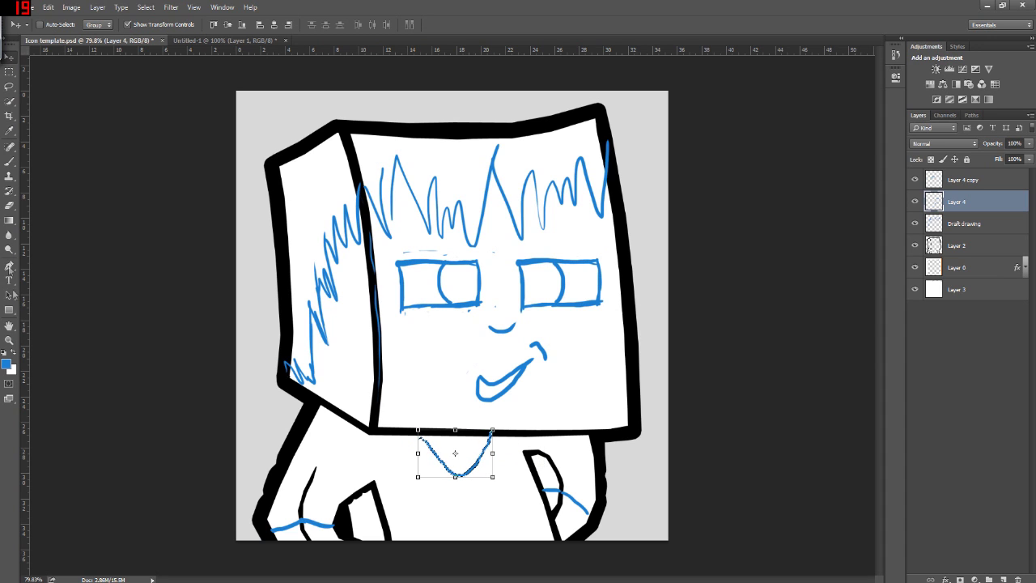
# Clear the collar selection and zoom the view to about 57%.
pyautogui.click(9, 340)
pyautogui.moveTo(486, 388); pyautogui.dragTo(416, 393)
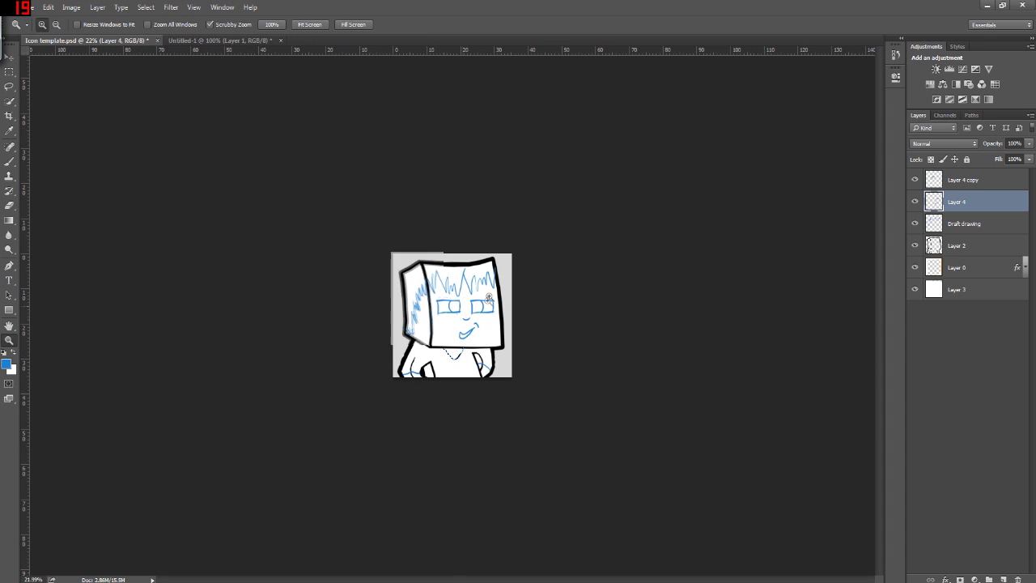
pyautogui.moveTo(489, 298); pyautogui.dragTo(534, 298)
pyautogui.click(9, 72)
pyautogui.click(124, 123)
pyautogui.click(9, 339)
pyautogui.moveTo(461, 360); pyautogui.dragTo(573, 357)
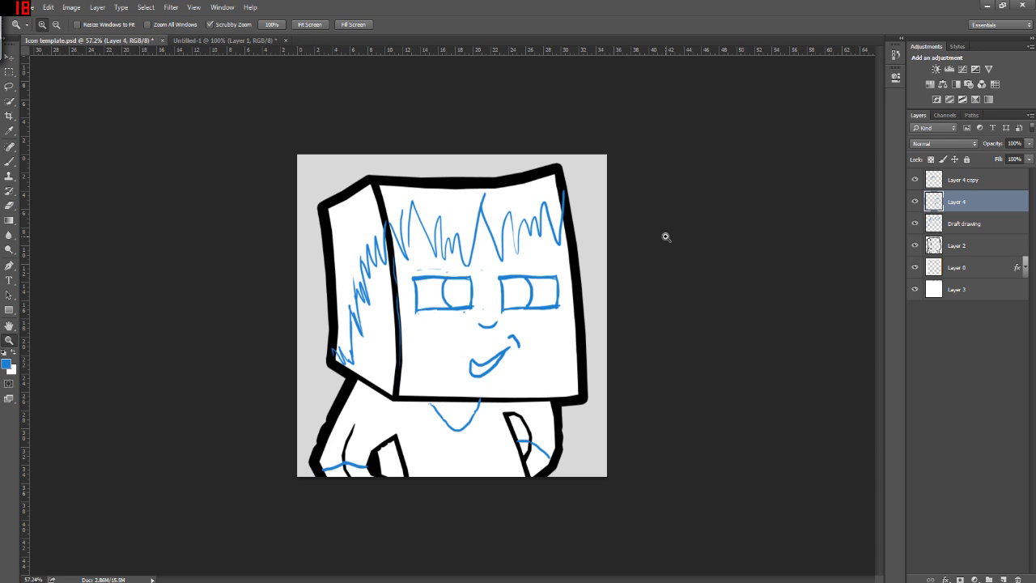
pyautogui.click(958, 180)
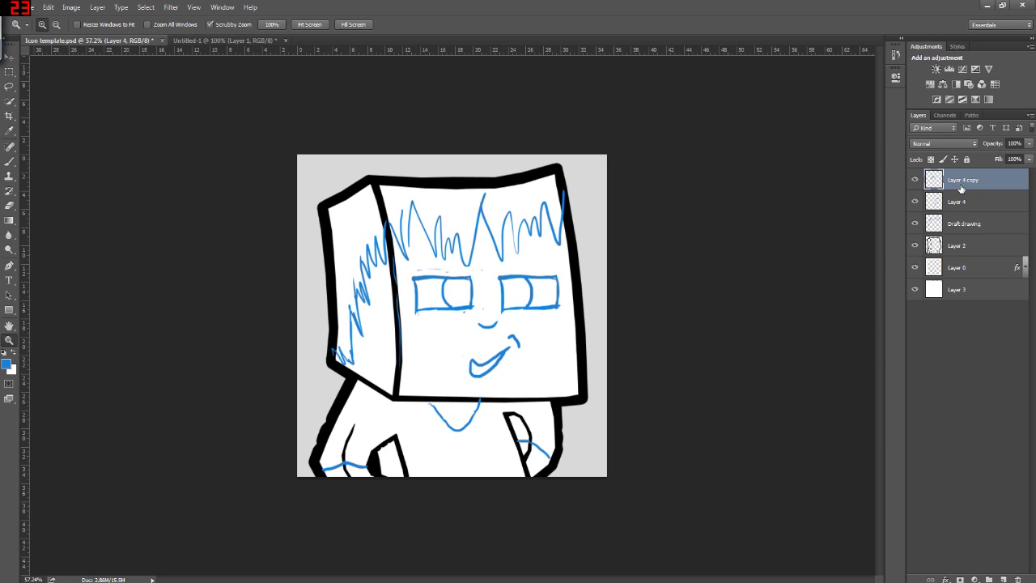
# Merge the three sketch layers, add a new empty layer and set the foreground to black.
pyautogui.keyDown('shift'); pyautogui.click(987, 229); pyautogui.keyUp('shift')
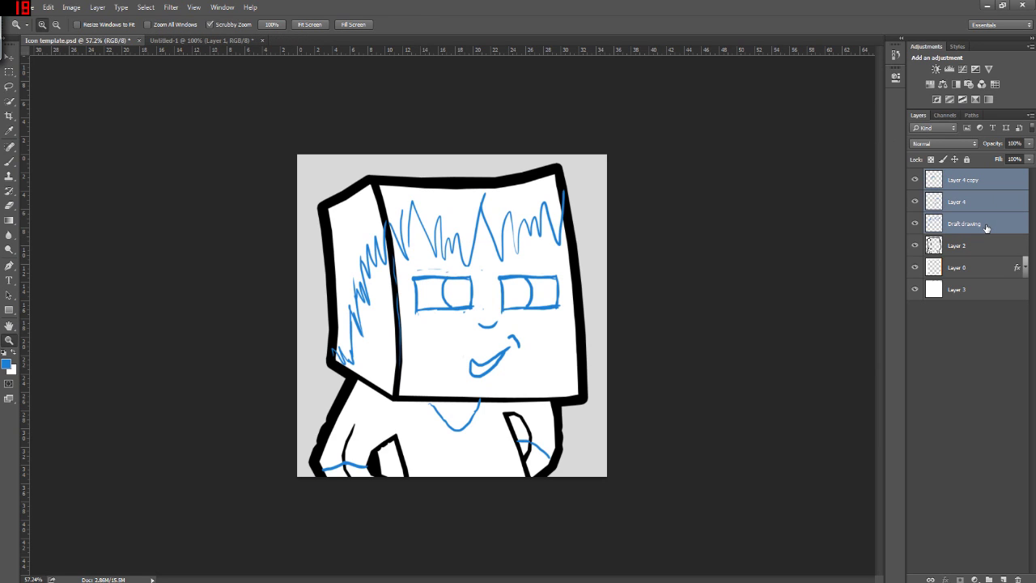
pyautogui.hotkey('ctrl', 'e')
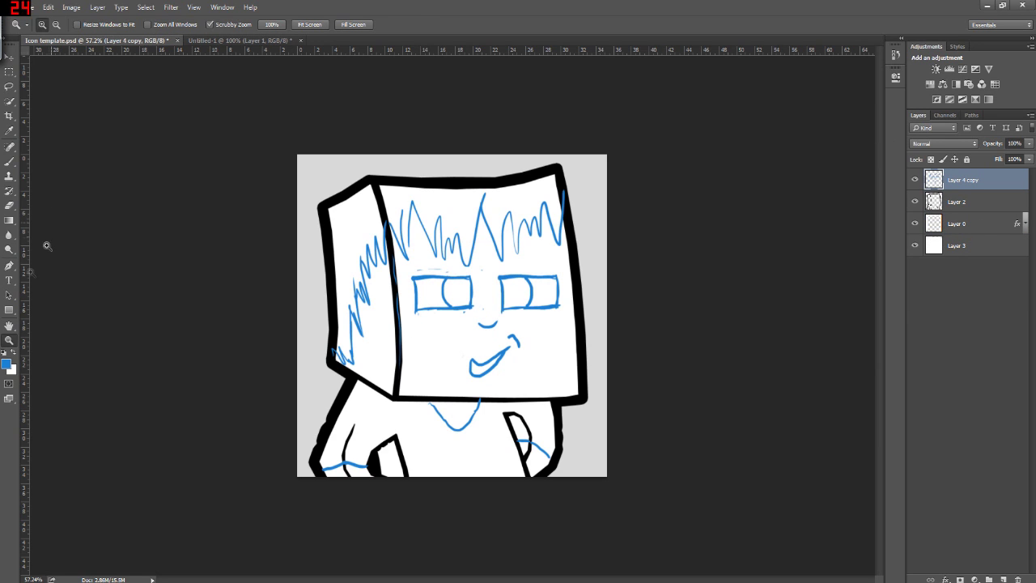
pyautogui.click(1004, 580)
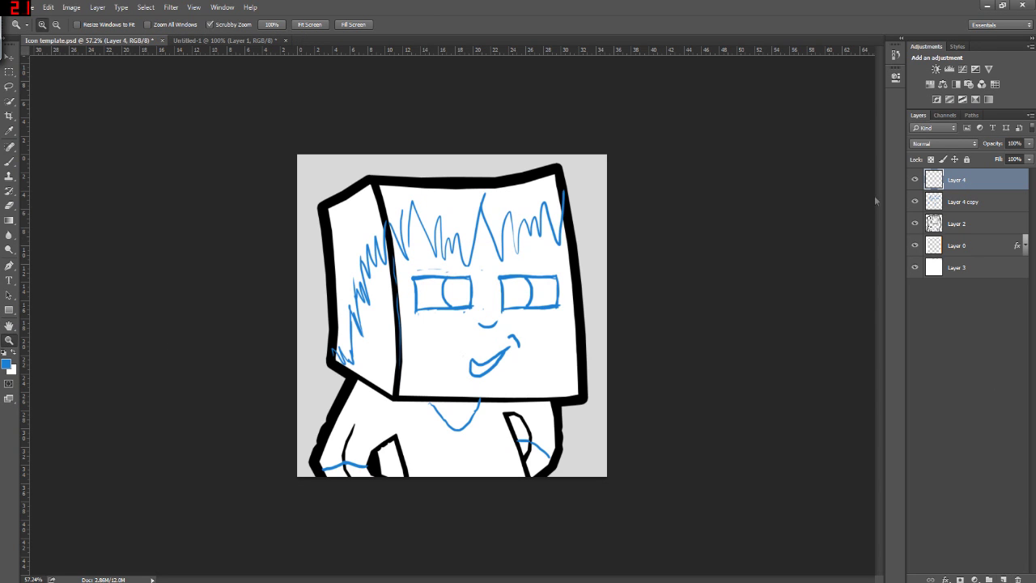
pyautogui.click(6, 366)
pyautogui.moveTo(129, 283); pyautogui.dragTo(194, 340)
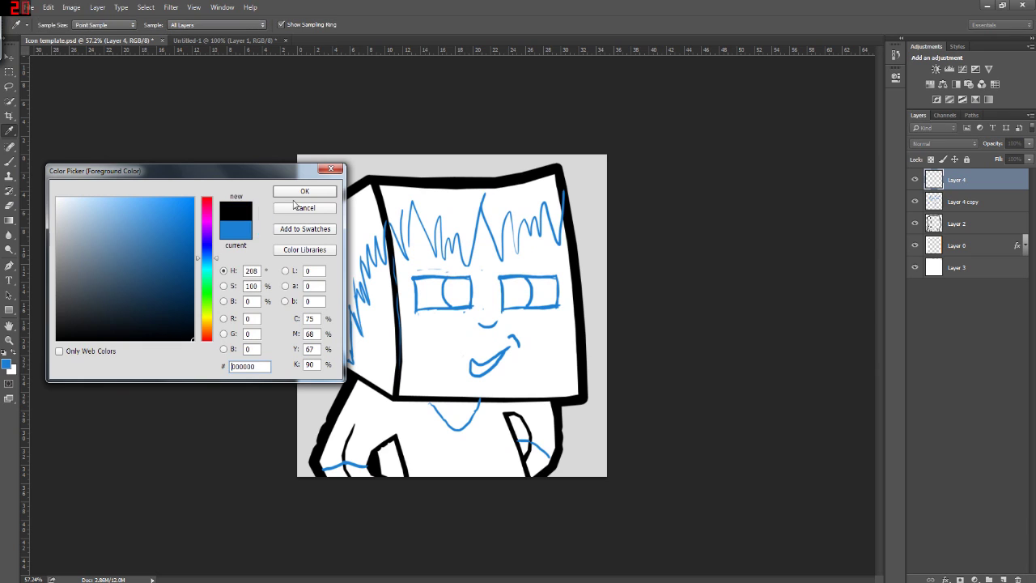
pyautogui.click(306, 192)
# Lower the merged sketch's opacity, make Layer 4 active and pick the Brush tool.
pyautogui.click(992, 202)
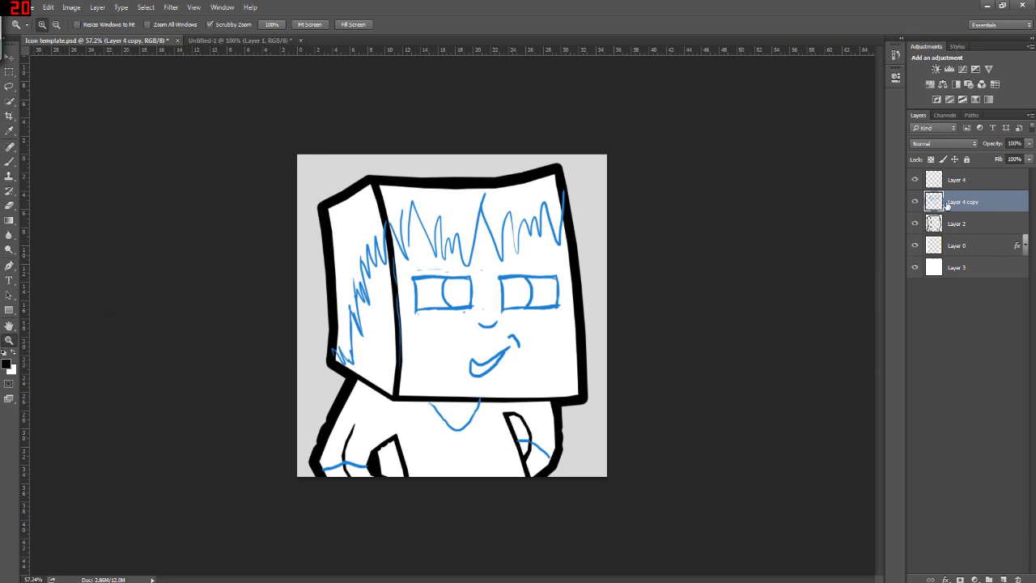
pyautogui.moveTo(991, 144); pyautogui.dragTo(965, 144)
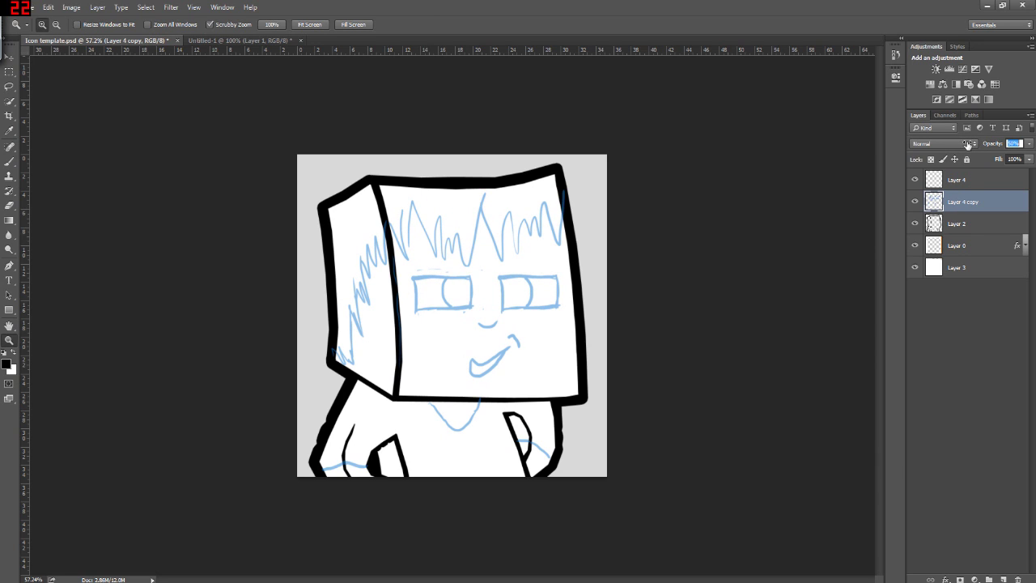
pyautogui.click(976, 181)
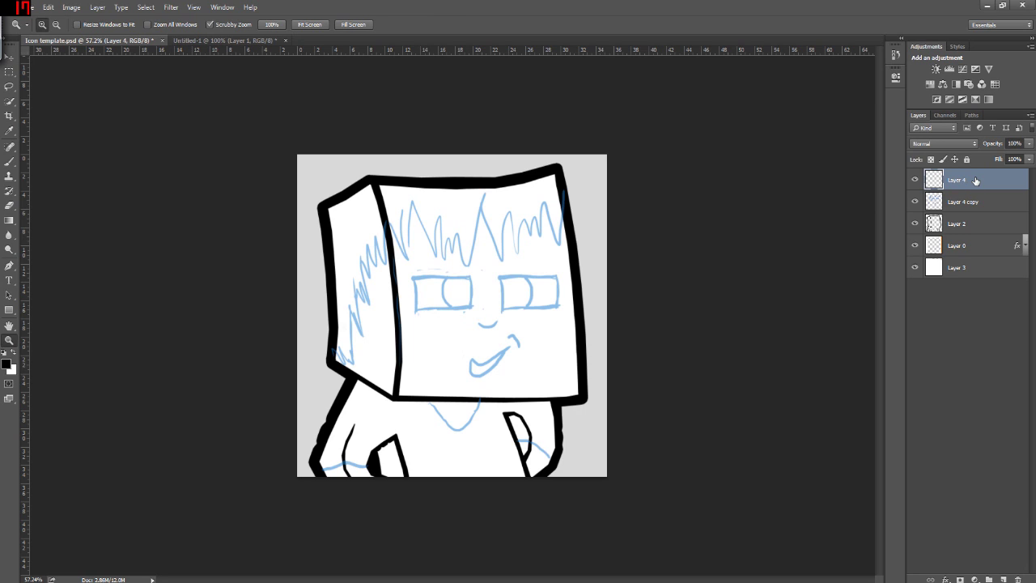
pyautogui.click(10, 161)
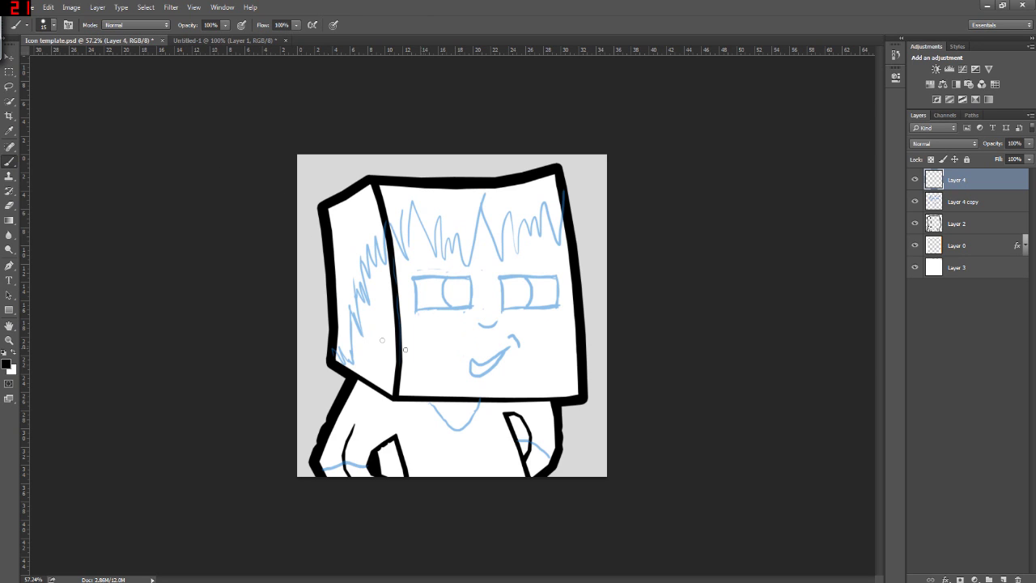
# Zoom in on the face and ink the zigzag side hair and jagged top hairline in black.
pyautogui.click(9, 340)
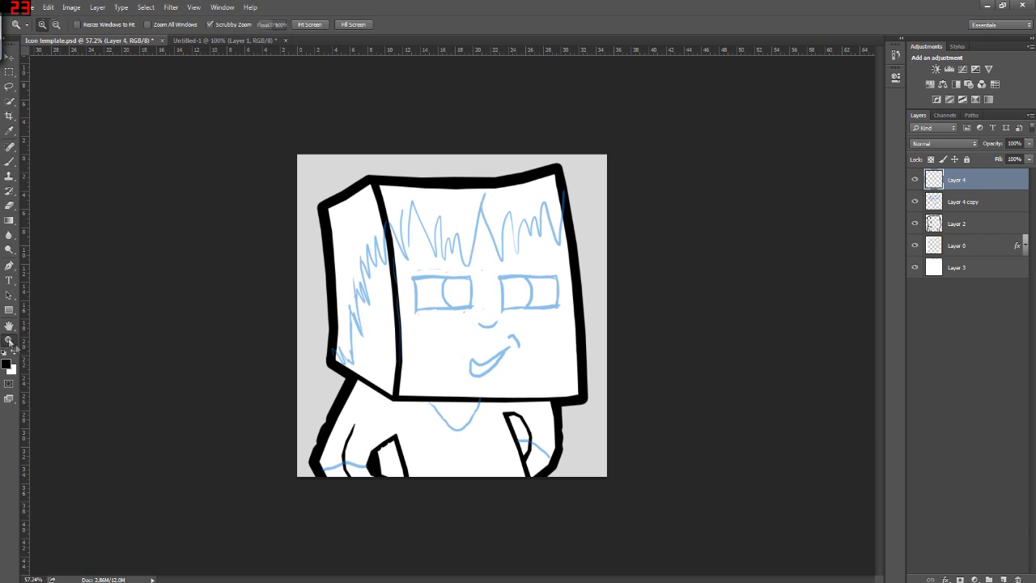
pyautogui.moveTo(452, 320); pyautogui.dragTo(477, 312)
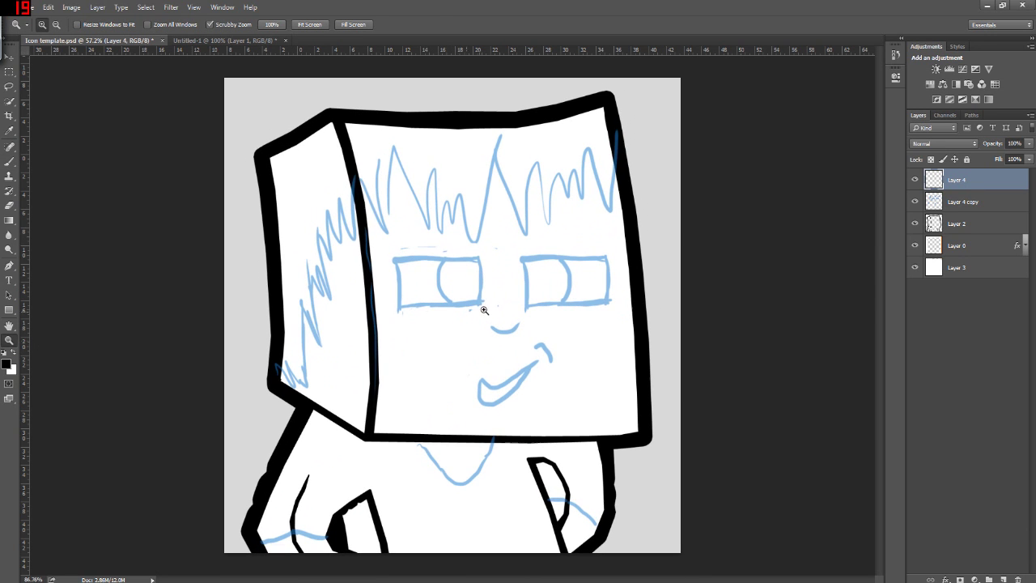
pyautogui.click(9, 162)
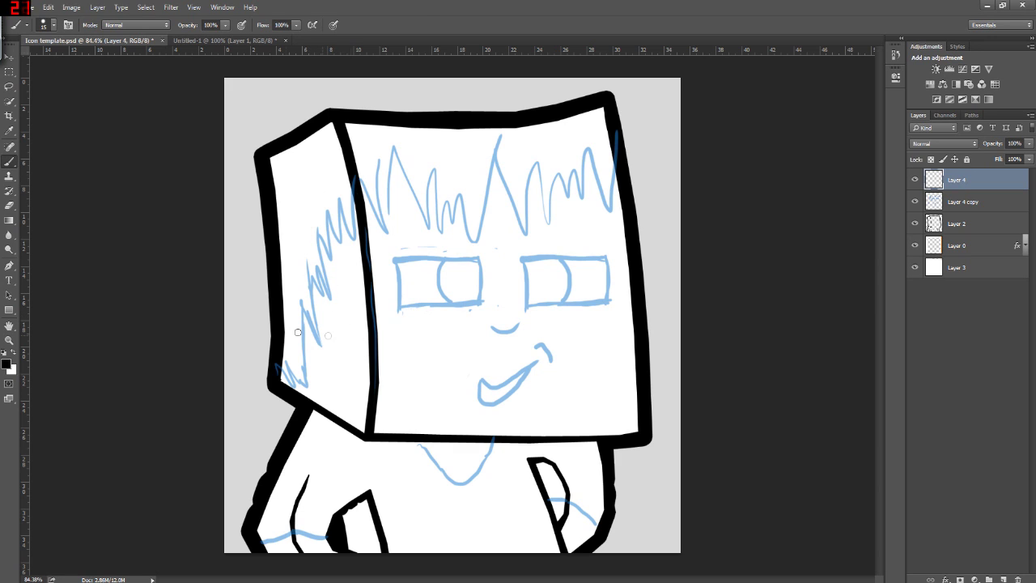
pyautogui.moveTo(289, 383)
pyautogui.mouseDown()
pyautogui.moveTo(300, 310)
pyautogui.moveTo(320, 342)
pyautogui.moveTo(307, 287)
pyautogui.moveTo(322, 299)
pyautogui.moveTo(316, 270)
pyautogui.moveTo(333, 285)
pyautogui.moveTo(319, 245)
pyautogui.moveTo(329, 254)
pyautogui.moveTo(326, 221)
pyautogui.moveTo(340, 243)
pyautogui.moveTo(342, 209)
pyautogui.moveTo(362, 232)
pyautogui.mouseUp()
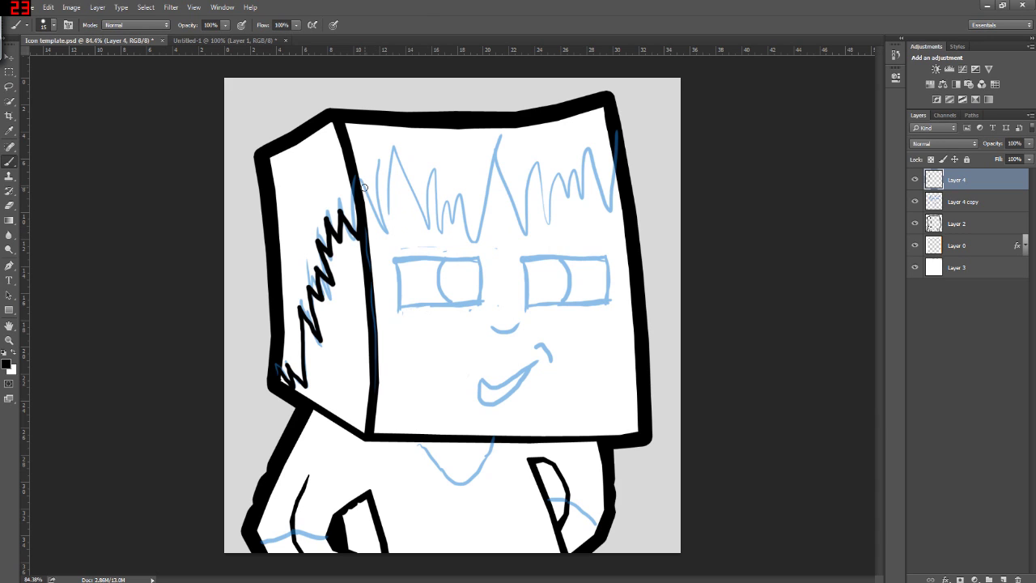
pyautogui.moveTo(361, 181)
pyautogui.mouseDown()
pyautogui.moveTo(385, 217)
pyautogui.moveTo(384, 178)
pyautogui.moveTo(399, 195)
pyautogui.moveTo(401, 169)
pyautogui.moveTo(429, 213)
pyautogui.moveTo(434, 181)
pyautogui.moveTo(442, 220)
pyautogui.moveTo(449, 202)
pyautogui.moveTo(456, 217)
pyautogui.moveTo(462, 195)
pyautogui.moveTo(473, 220)
pyautogui.moveTo(494, 161)
pyautogui.moveTo(524, 203)
pyautogui.moveTo(531, 172)
pyautogui.moveTo(543, 194)
pyautogui.moveTo(553, 174)
pyautogui.moveTo(569, 211)
pyautogui.moveTo(586, 148)
pyautogui.moveTo(604, 194)
pyautogui.moveTo(618, 154)
pyautogui.mouseUp()
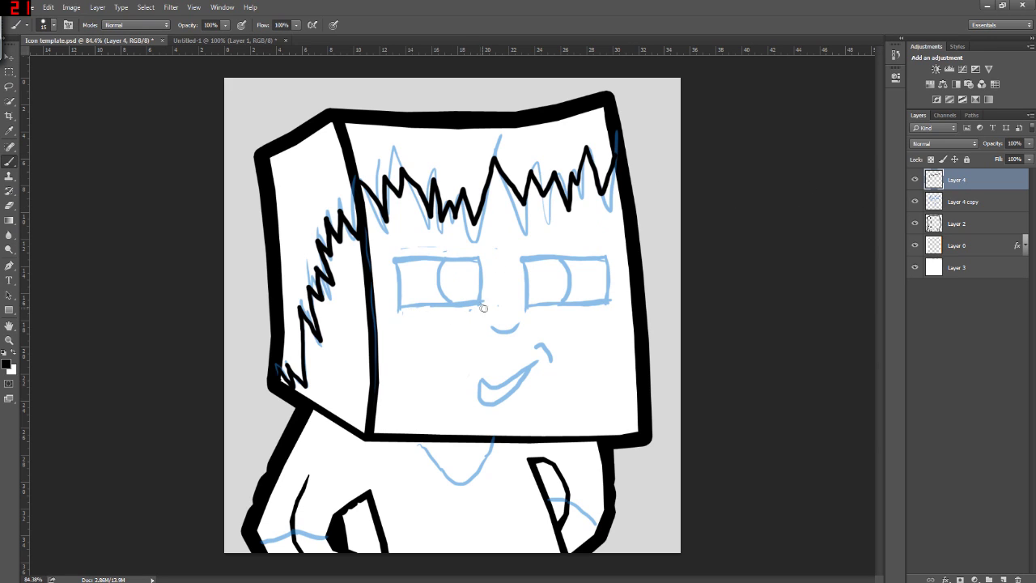
# Ink the inner, outer, top and bottom edges of the left eye in black.
pyautogui.moveTo(483, 306); pyautogui.dragTo(477, 260)
pyautogui.moveTo(395, 303); pyautogui.dragTo(394, 261)
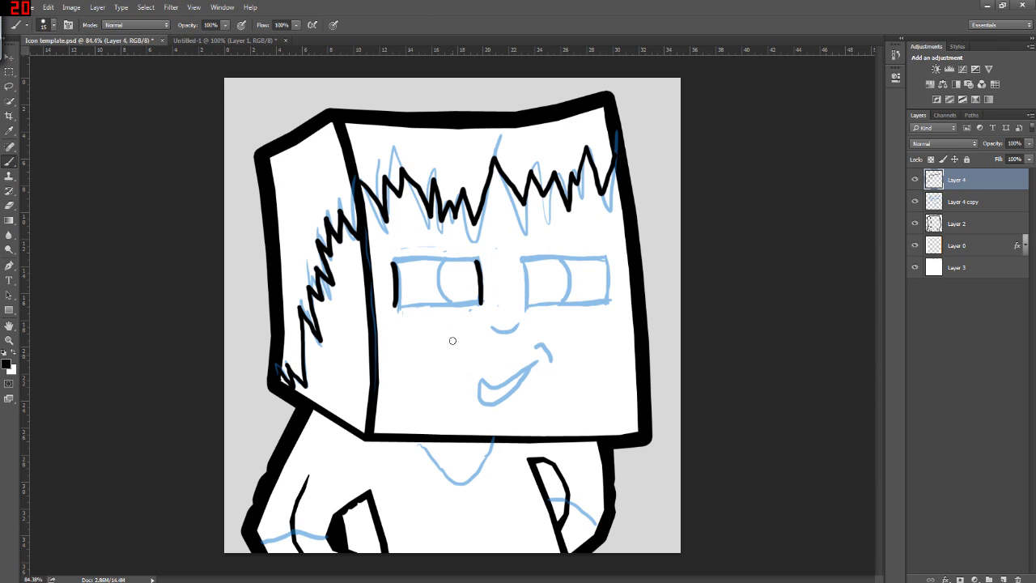
pyautogui.rightClick(447, 341)
pyautogui.click(395, 263)
pyautogui.moveTo(395, 259); pyautogui.dragTo(486, 260)
pyautogui.moveTo(399, 308); pyautogui.dragTo(491, 303)
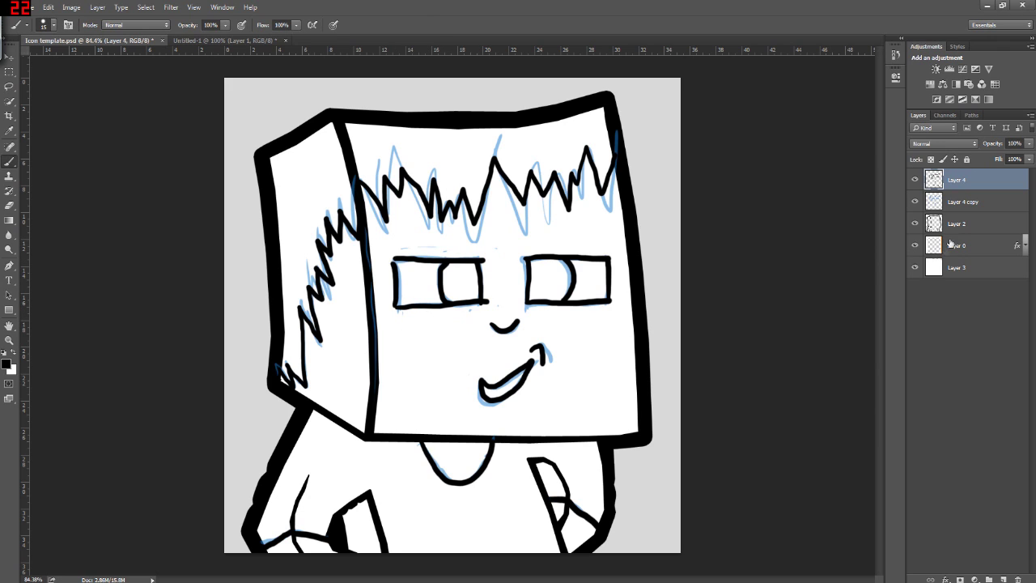
# Hide and delete the blue Layer 4 copy, then zoom in to check the eye linework.
pyautogui.click(978, 202)
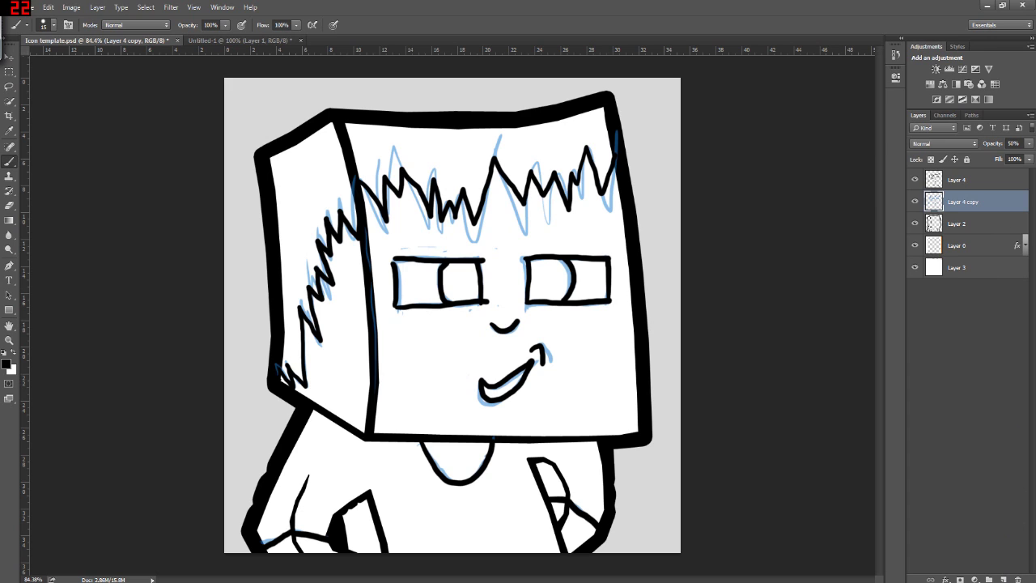
pyautogui.click(916, 202)
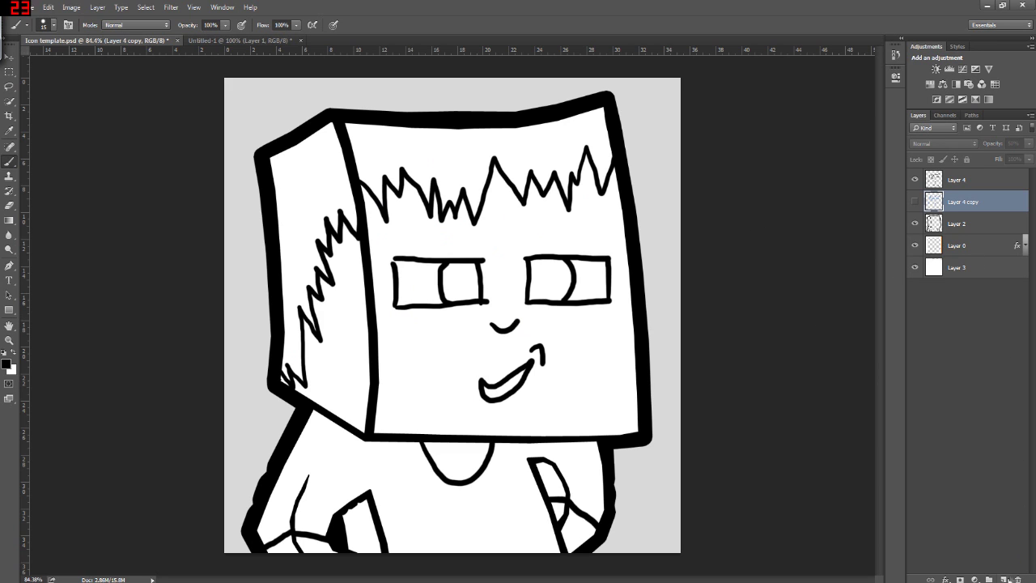
pyautogui.click(1017, 580)
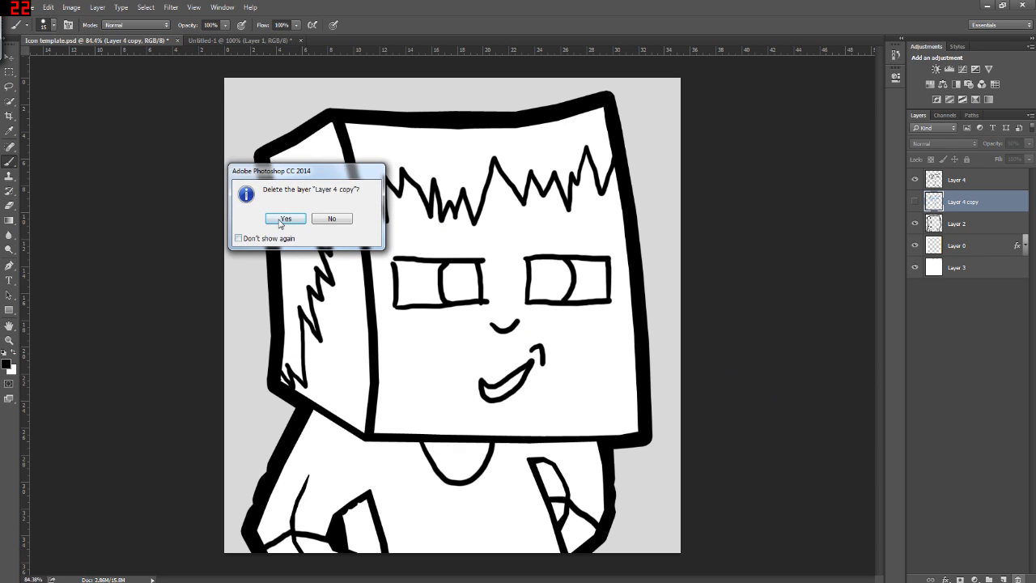
pyautogui.click(280, 222)
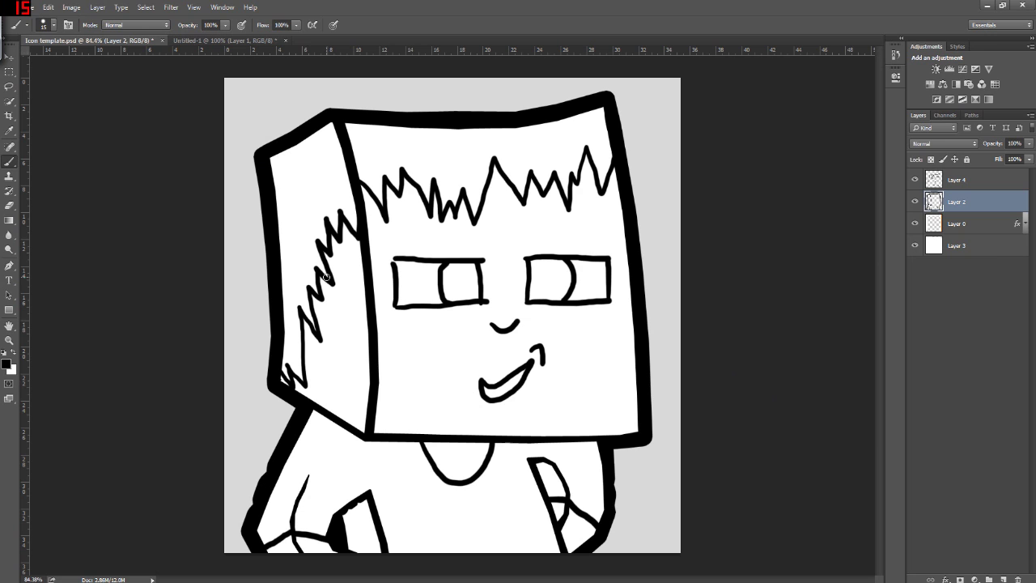
pyautogui.click(9, 340)
pyautogui.moveTo(481, 310); pyautogui.dragTo(504, 259)
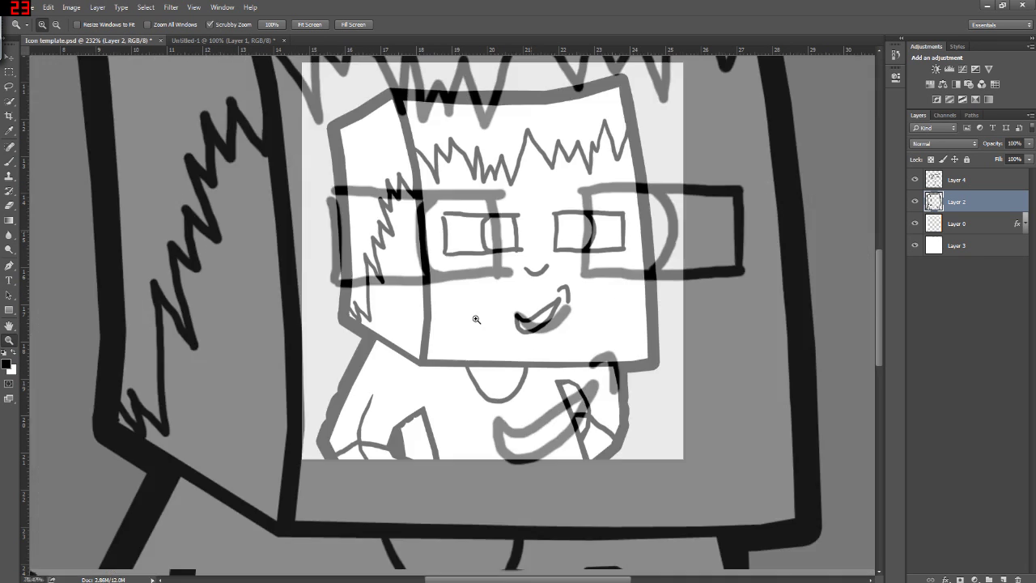
# Set Layer 4's opacity to exactly 50% so the black lines turn grey.
pyautogui.moveTo(521, 246); pyautogui.dragTo(468, 212)
pyautogui.click(468, 213)
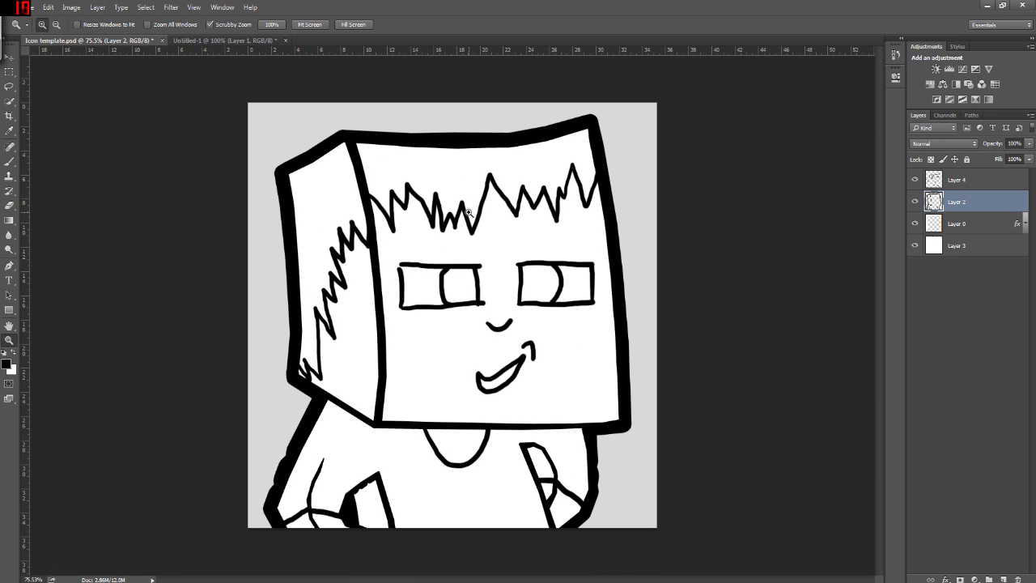
pyautogui.click(964, 181)
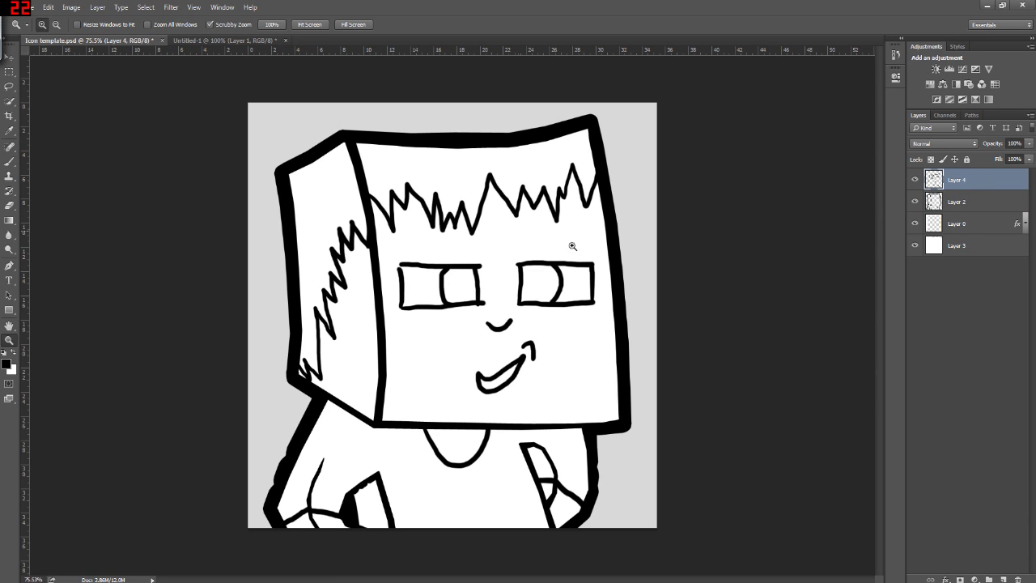
pyautogui.moveTo(995, 147); pyautogui.dragTo(970, 147)
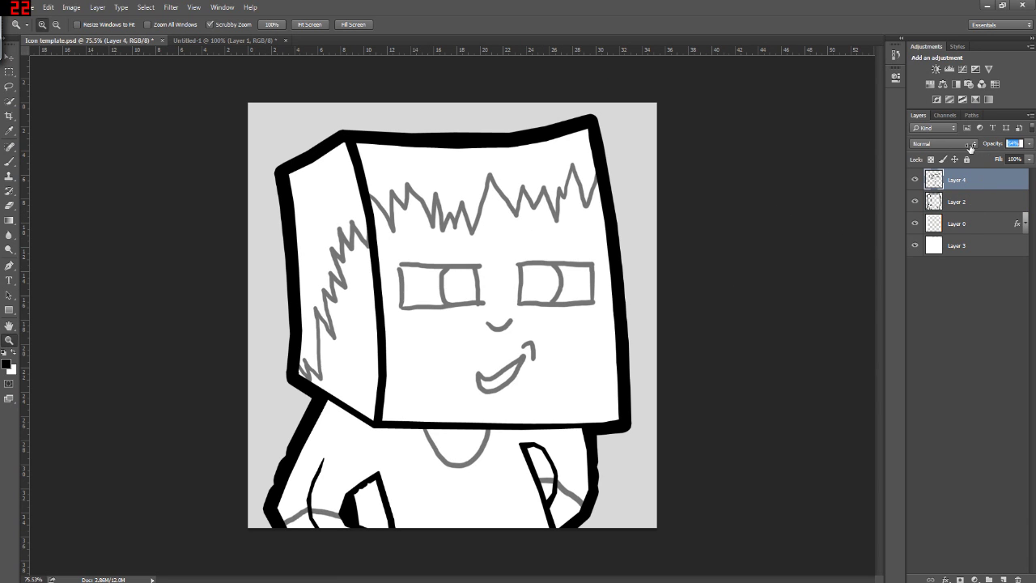
pyautogui.moveTo(967, 146); pyautogui.dragTo(968, 149)
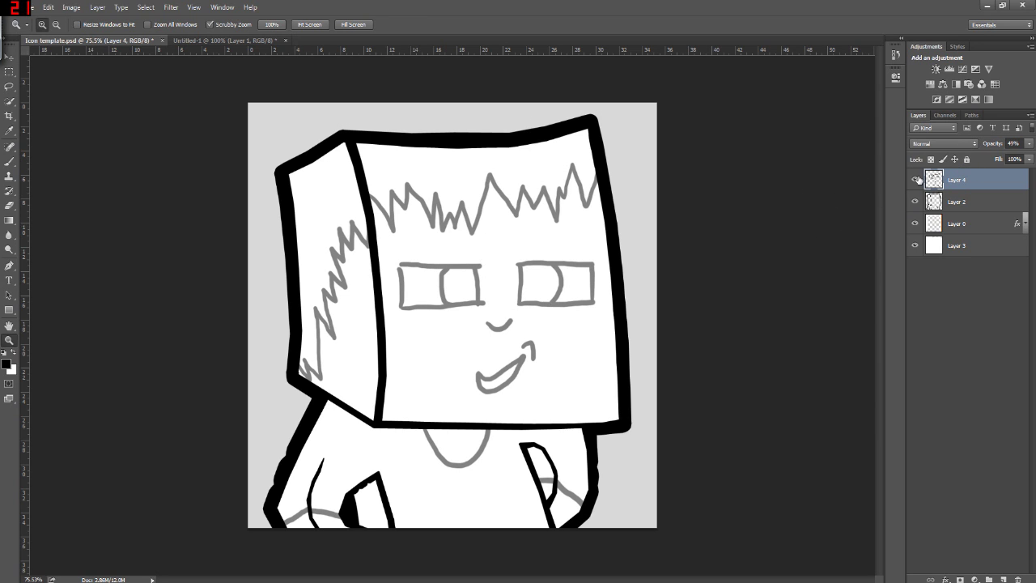
pyautogui.moveTo(988, 147); pyautogui.dragTo(986, 147)
pyautogui.click(1013, 144)
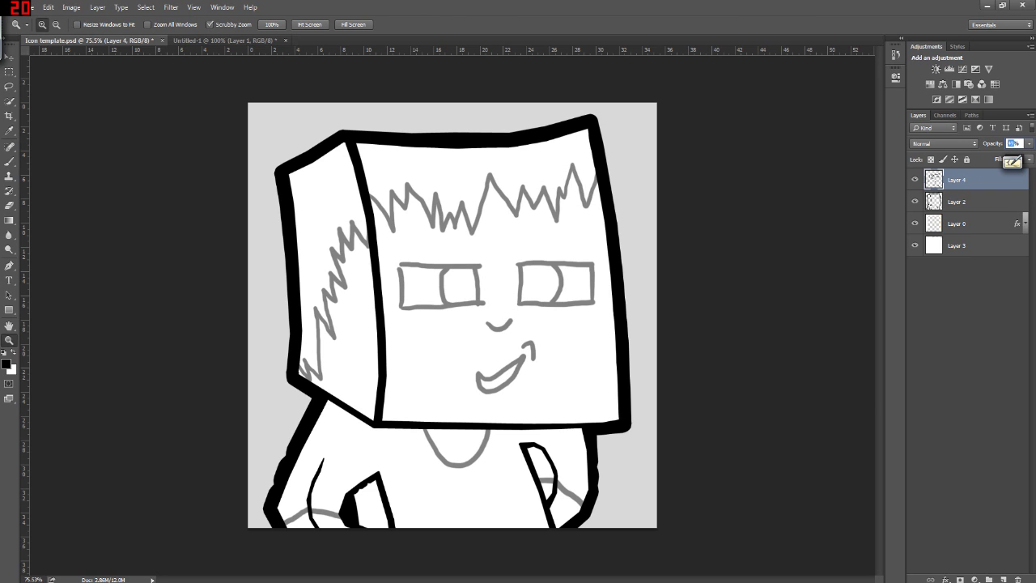
pyautogui.write('50')
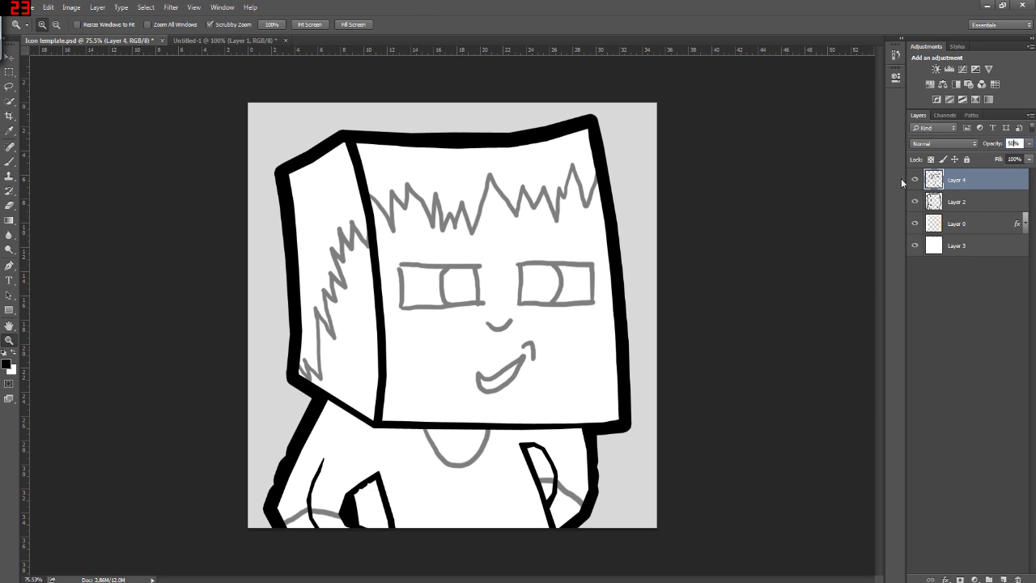
# Add a new empty Layer 5 above Layer 4.
pyautogui.click(965, 200)
pyautogui.click(982, 187)
pyautogui.click(1004, 580)
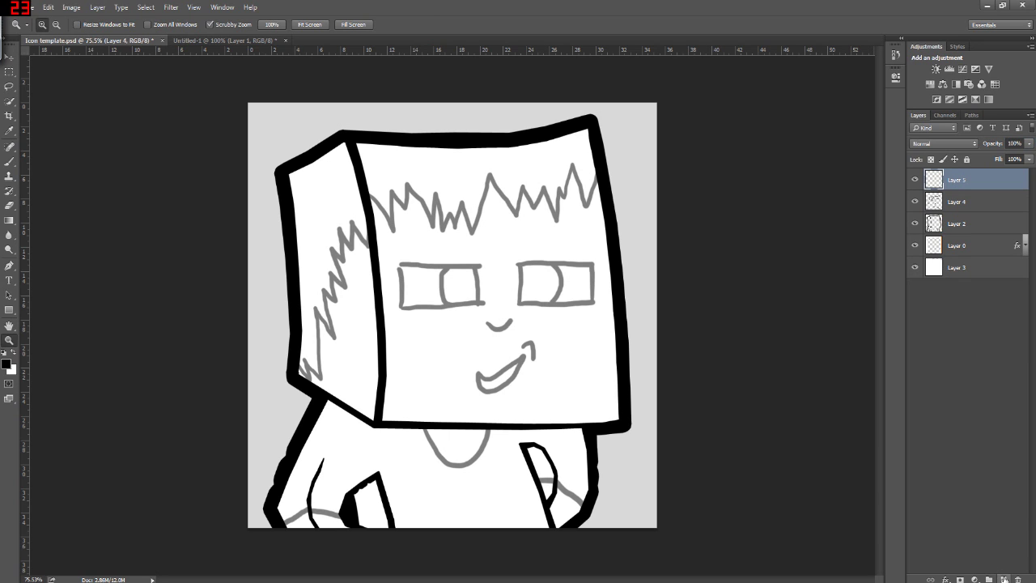